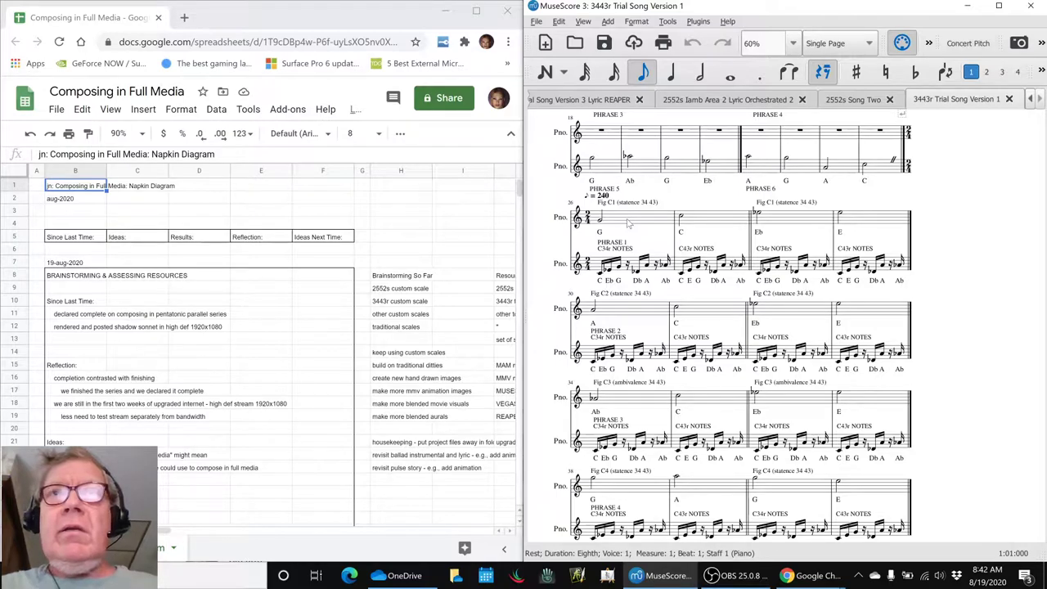
Play 3443r Trial Song Version 1 from measure 26, stop it, then check OBS and return
left_click(628, 222)
key("space")
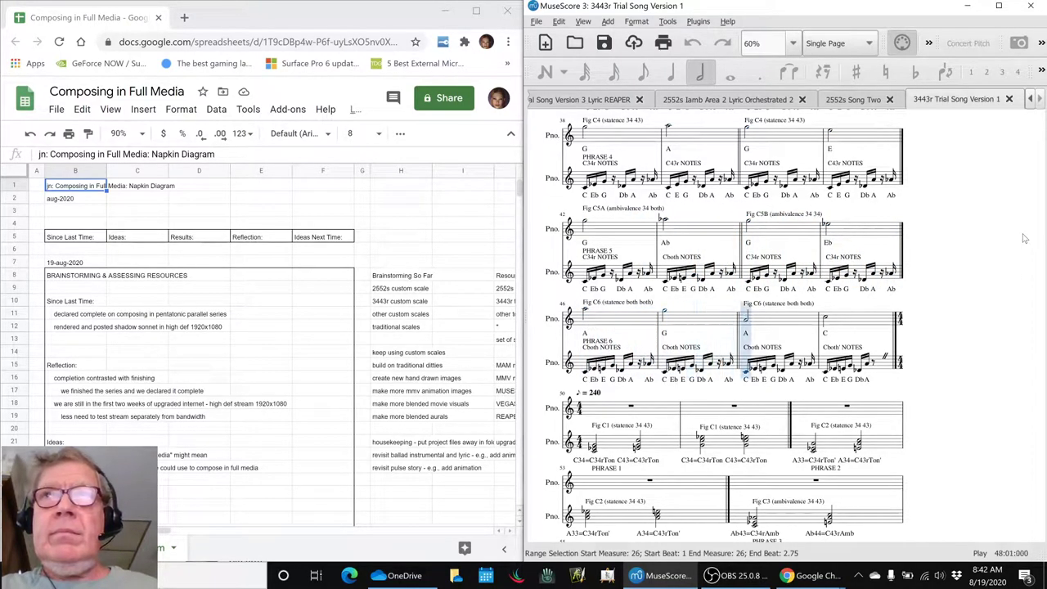
key("space")
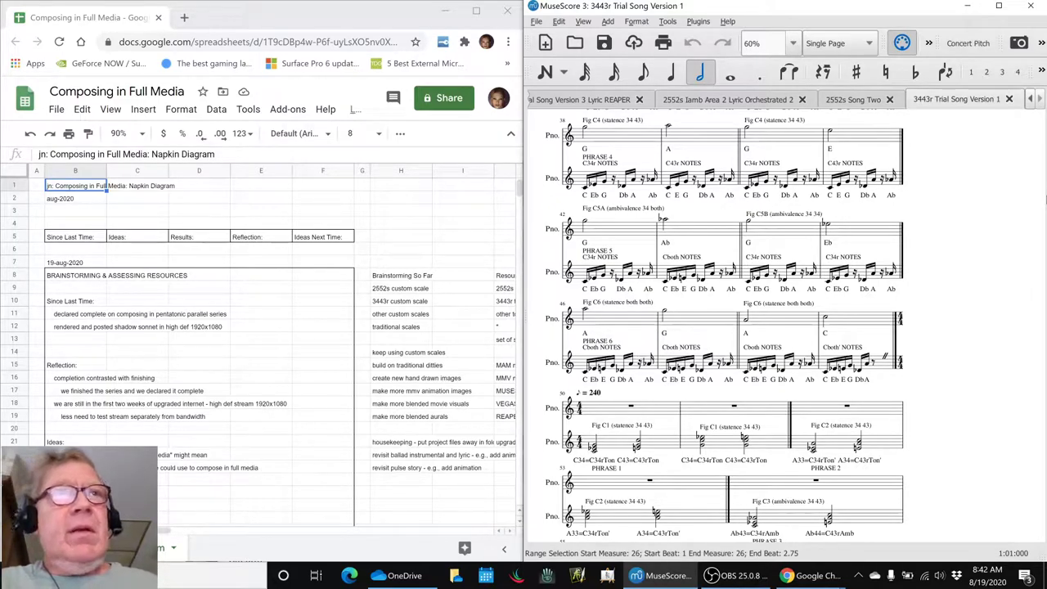
key("alt+Tab")
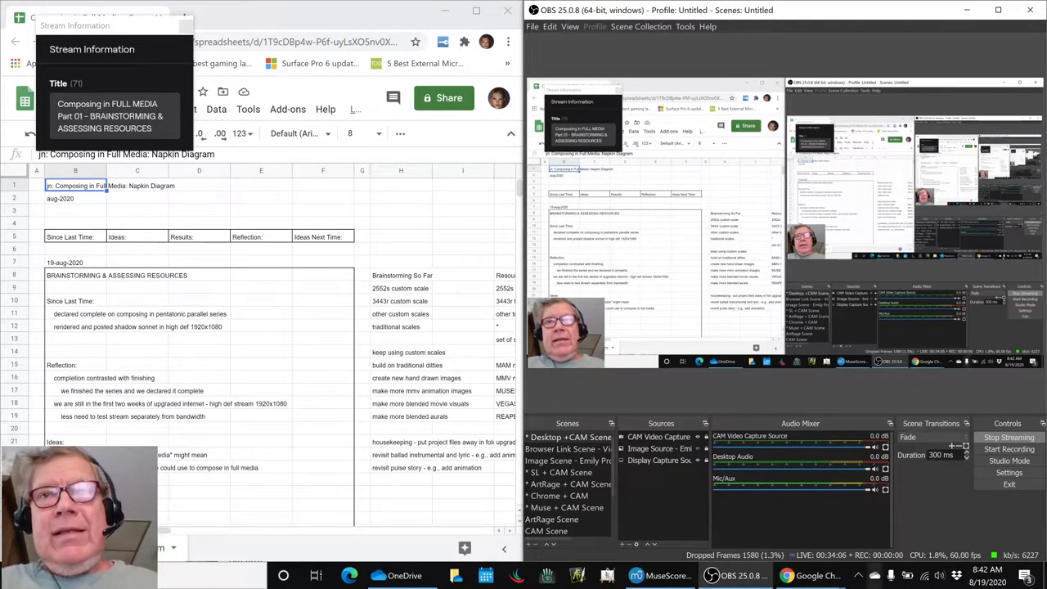
left_click(658, 574)
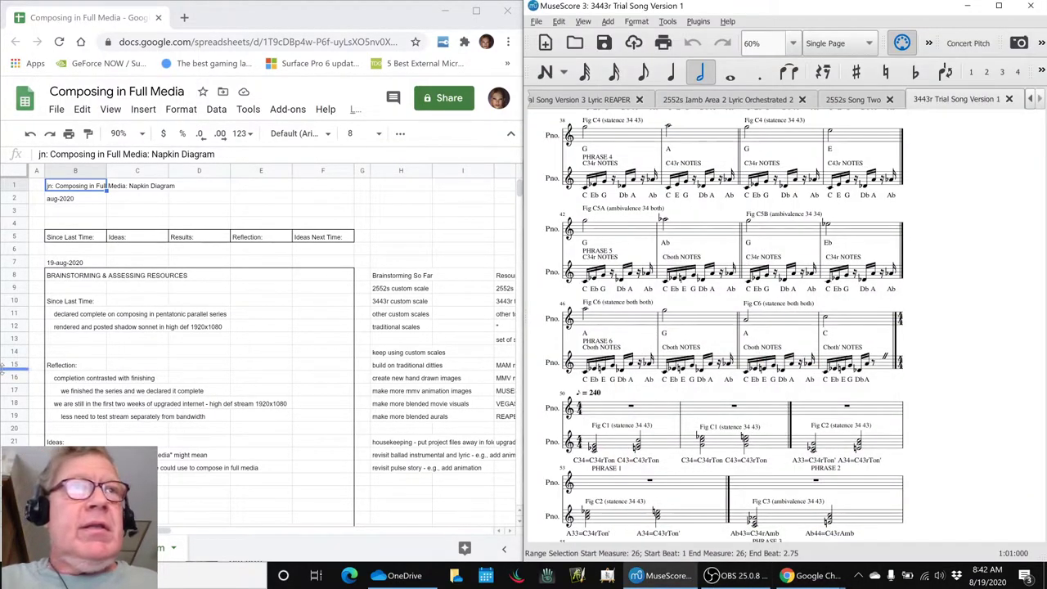
Select the first Since Last Time entry in B11 and scroll through the brainstorm list
left_click(55, 318)
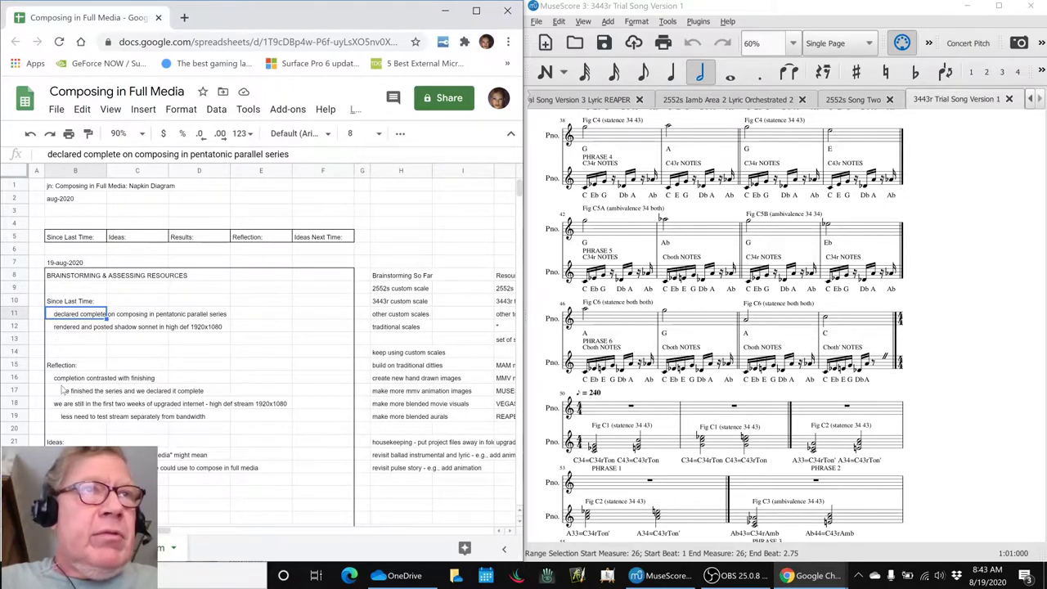
scroll(68, 390, "down", 1)
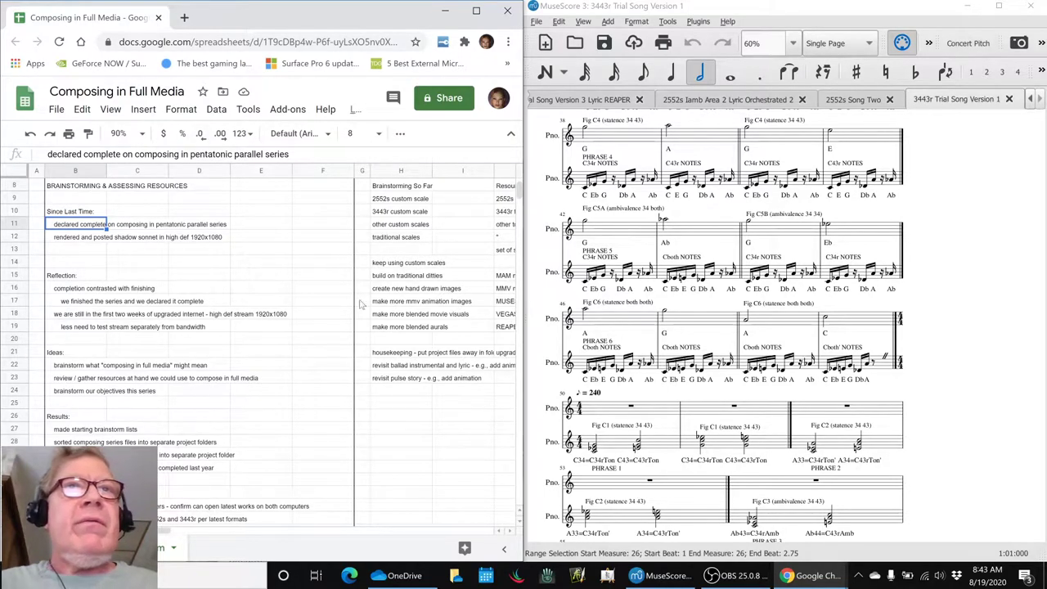
scroll(401, 251, "up", 2)
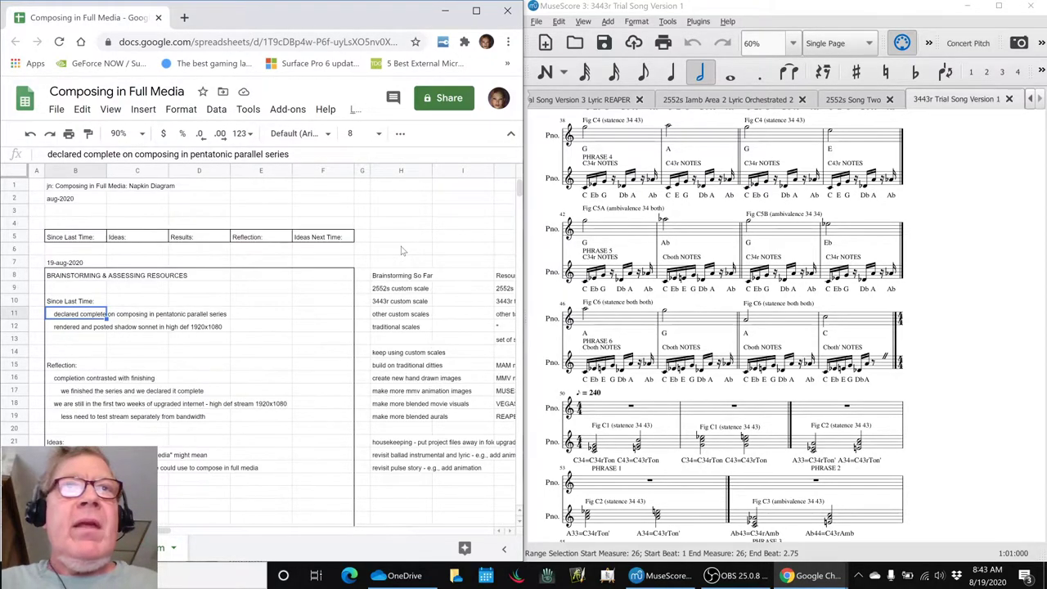
Compare the 2552s and 3443r custom scale entries, then move into the Resources So Far column
left_click(391, 289)
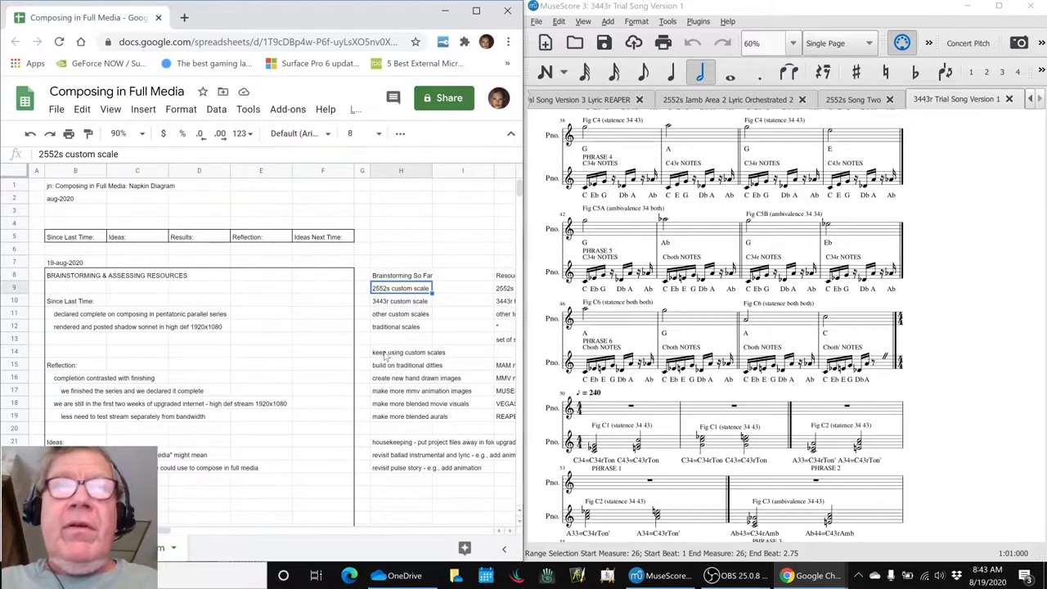
key("Down")
key("Up")
key("Down")
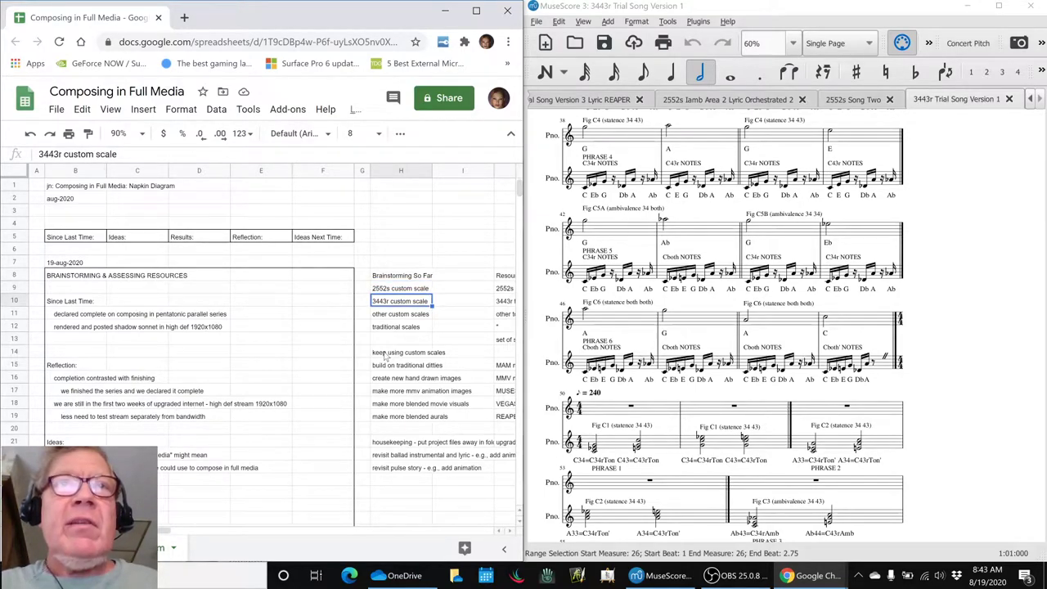
key("Up")
key("Down")
key("Up")
key("Down")
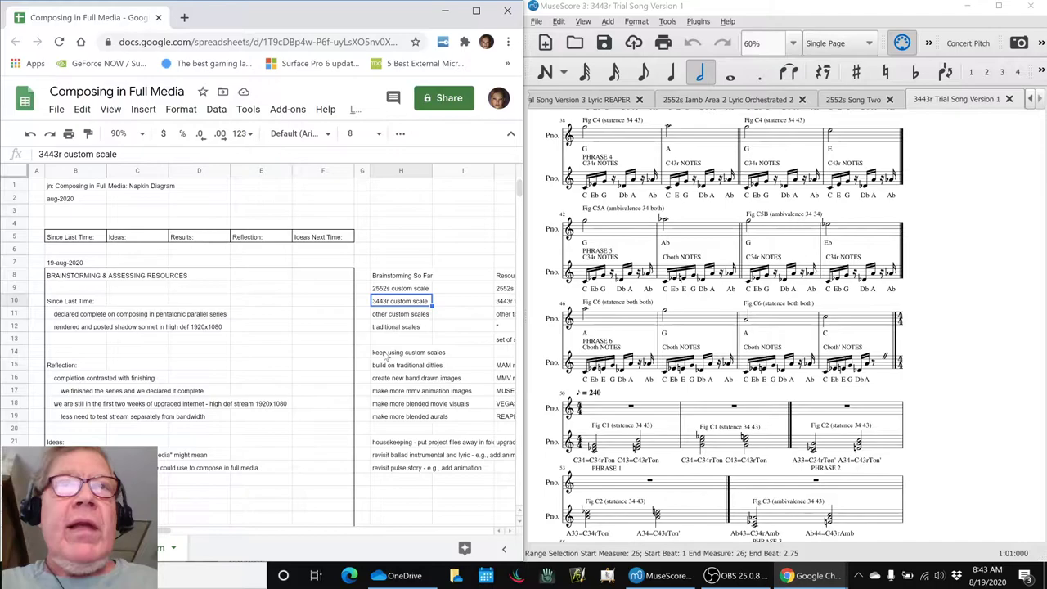
key("Up")
key("Down")
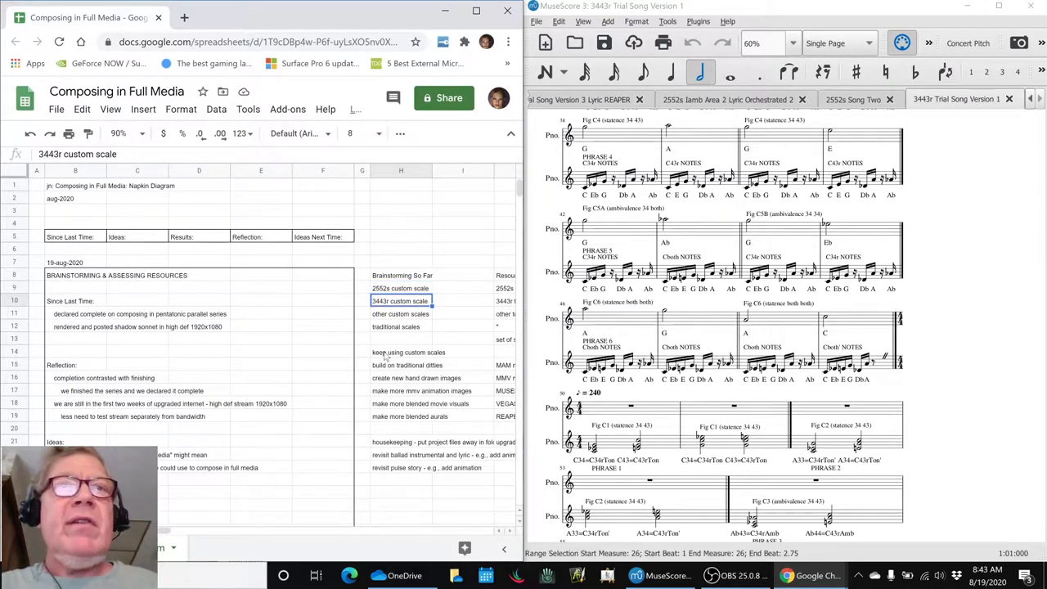
key("Down")
key("Down")
key("Down")
key("Down")
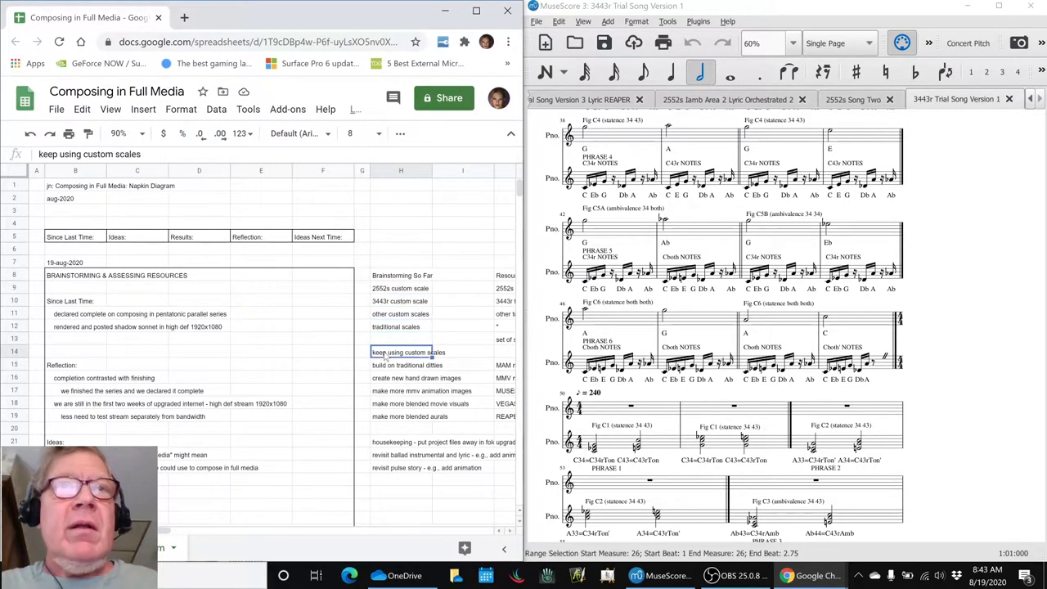
key("Right")
key("Right")
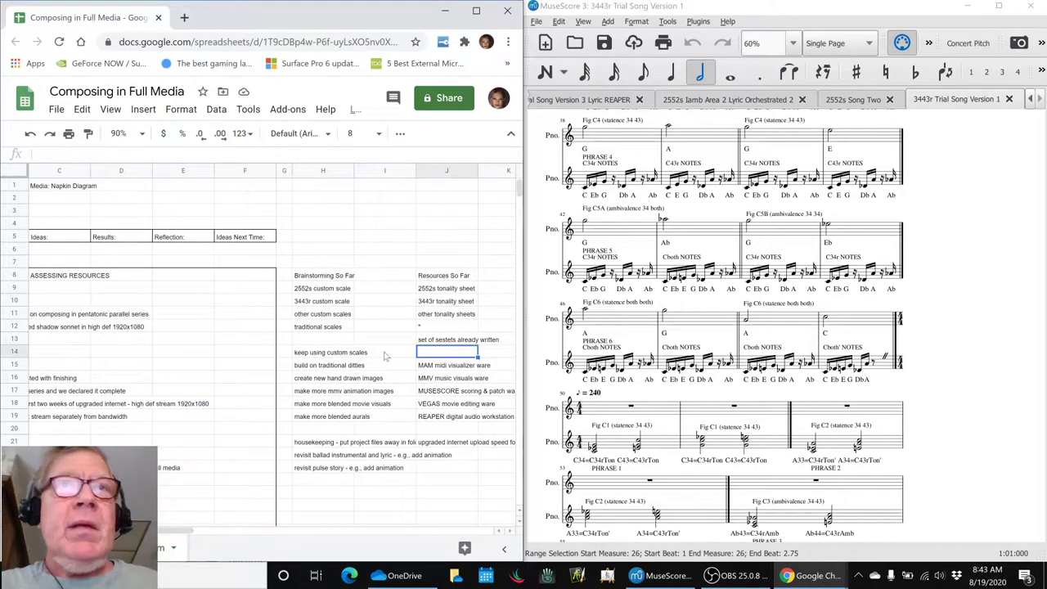
Step through the Resources So Far entries down to the set of sestets already written
key("Up")
key("Up")
key("Up")
key("Up")
key("Up")
key("Down")
key("Down")
key("Down")
key("Down")
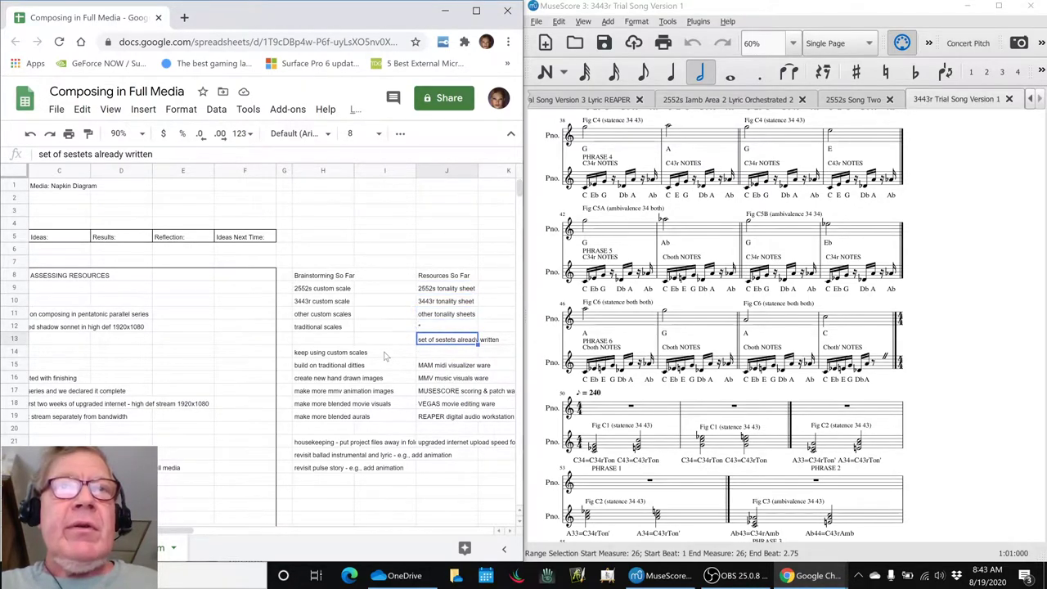
key("Down")
key("Down")
key("Down")
key("Down")
key("Down")
key("Down")
Read through the Objectives So Far entries, starting with the iterative creative cycle objective
key("Right")
key("Right")
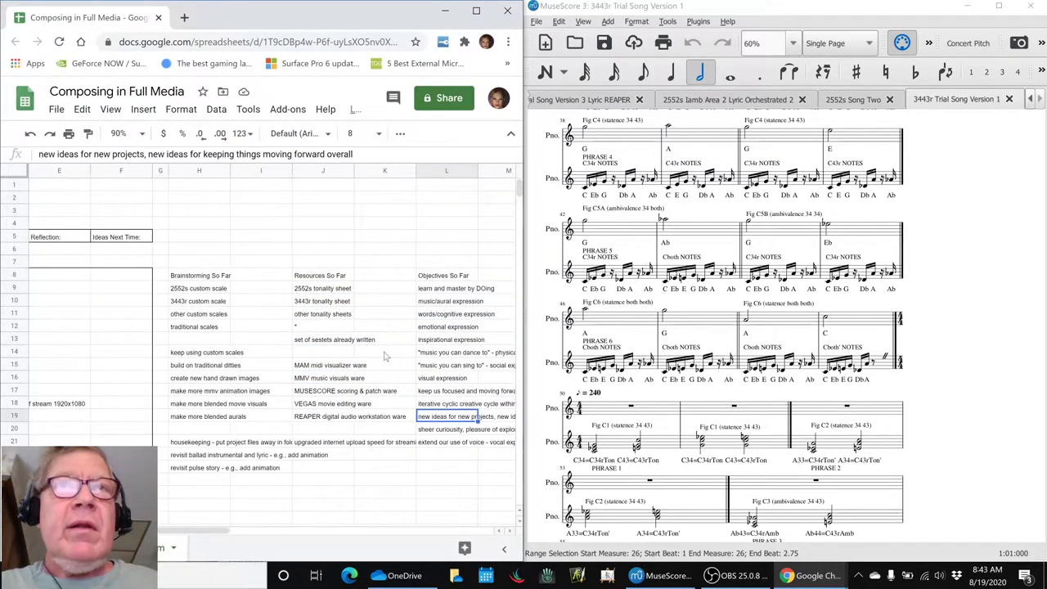
key("Up")
key("Up")
key("Up")
key("Up")
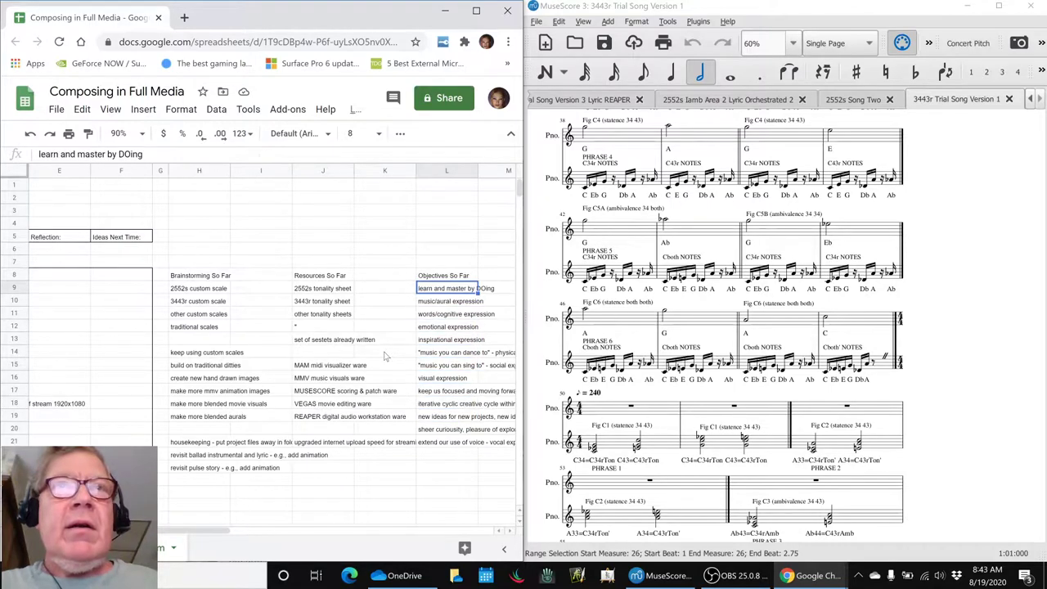
key("Down")
key("ctrl+Down")
key("Up")
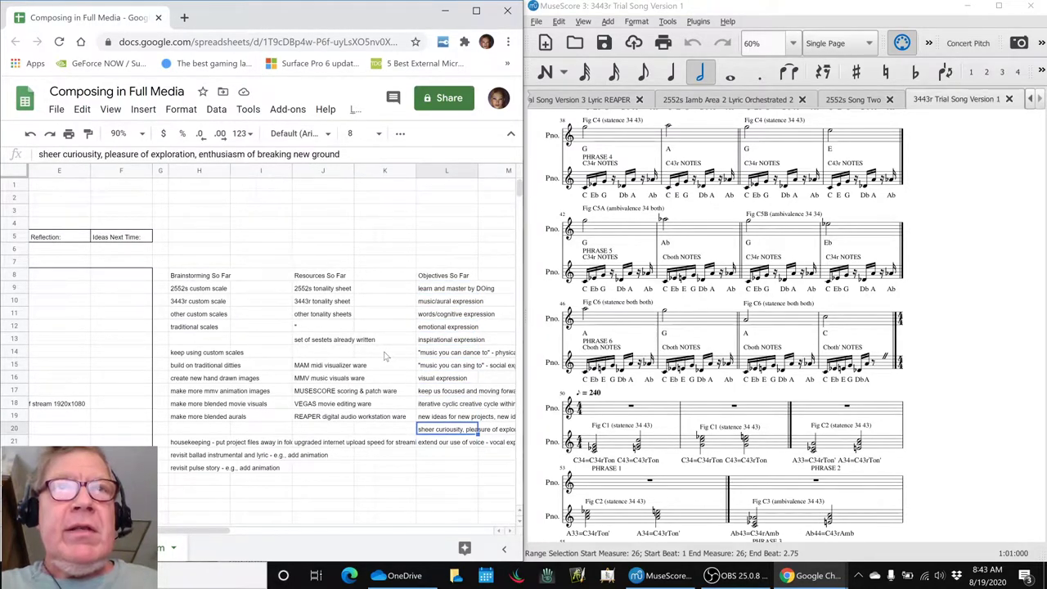
key("Up")
key("Up")
key("Down")
key("Left")
Bring column B's Results section into view, down to the sorted project folders result
scroll(385, 356, "down", 2)
scroll(385, 356, "left", 4)
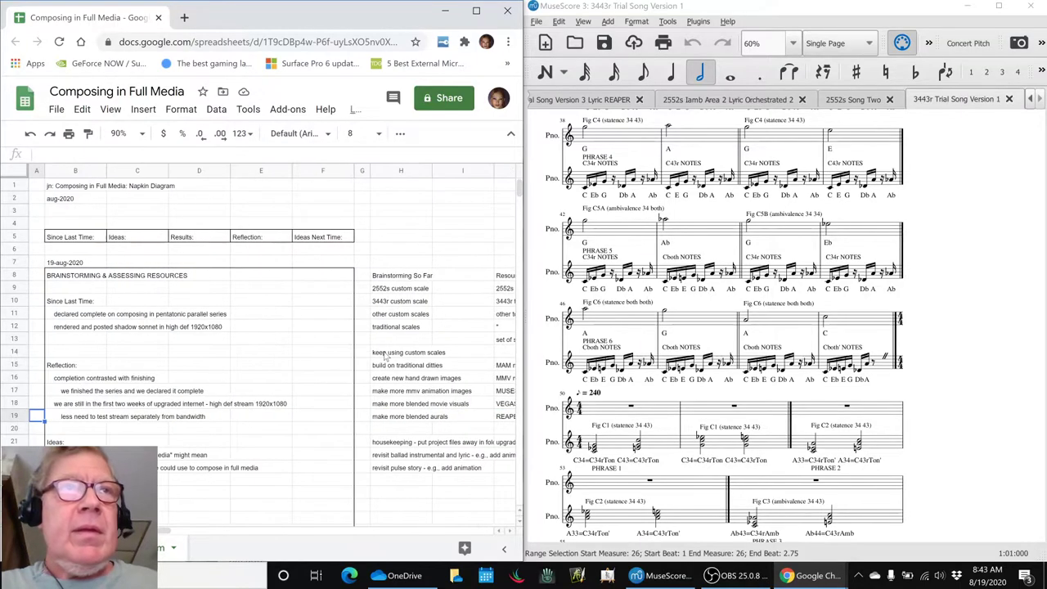
scroll(385, 356, "down", 2)
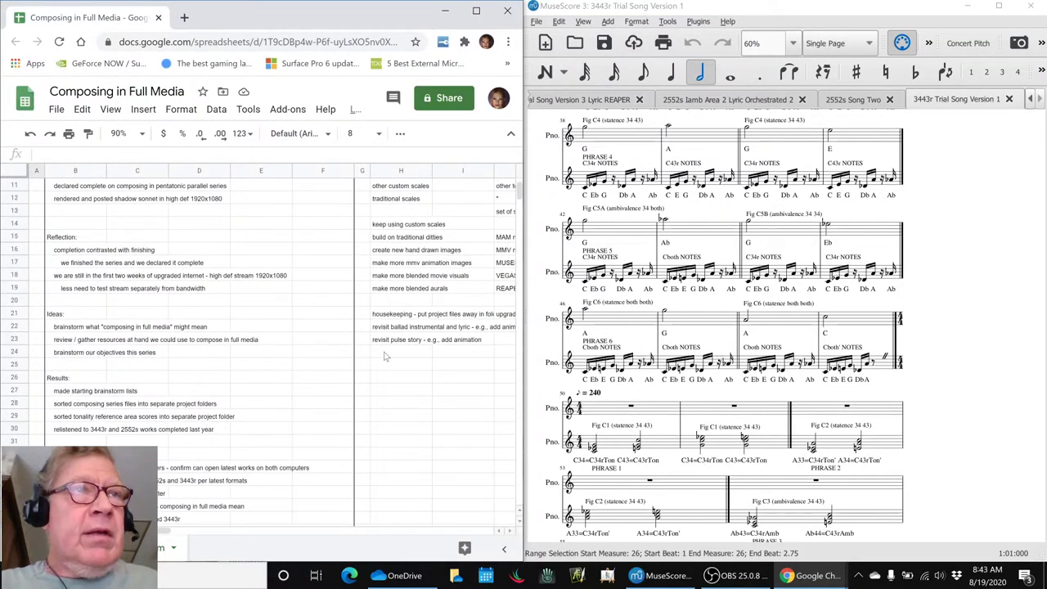
scroll(384, 356, "down", 1)
scroll(384, 355, "down", 1)
key("Up")
key("Up")
key("Up")
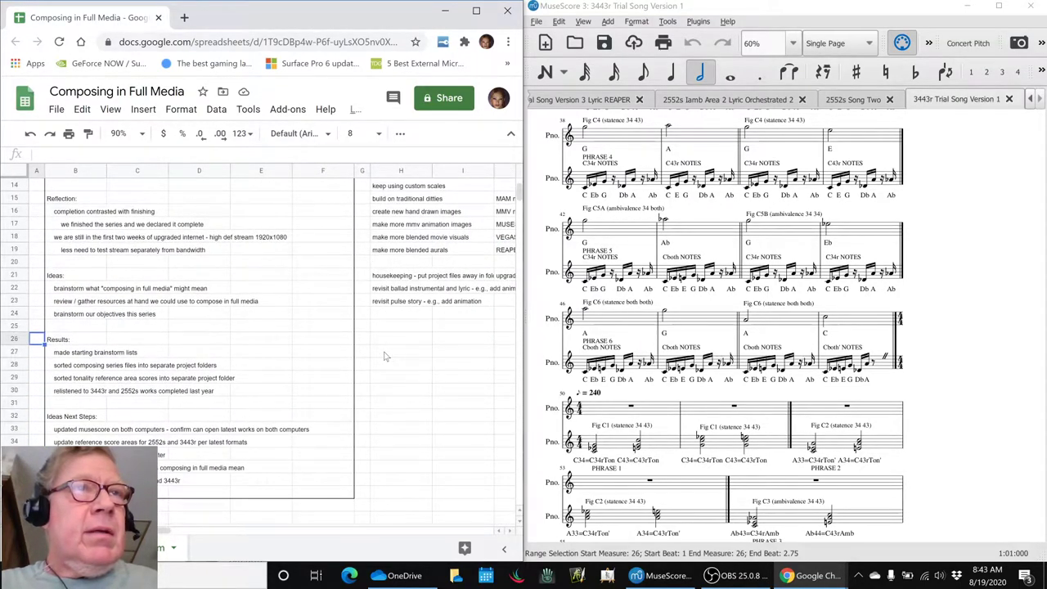
key("Down")
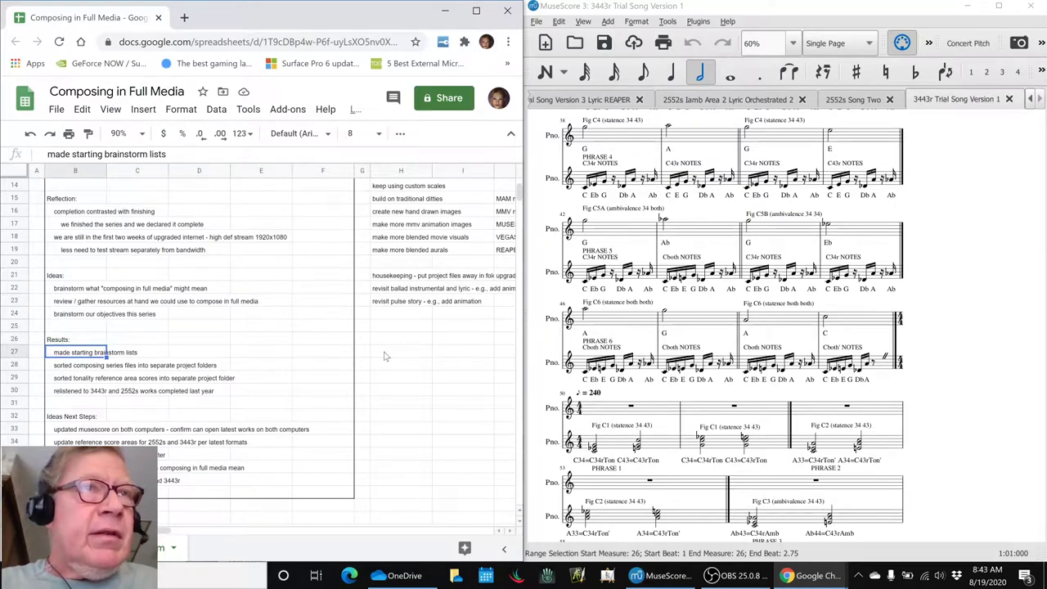
key("Down")
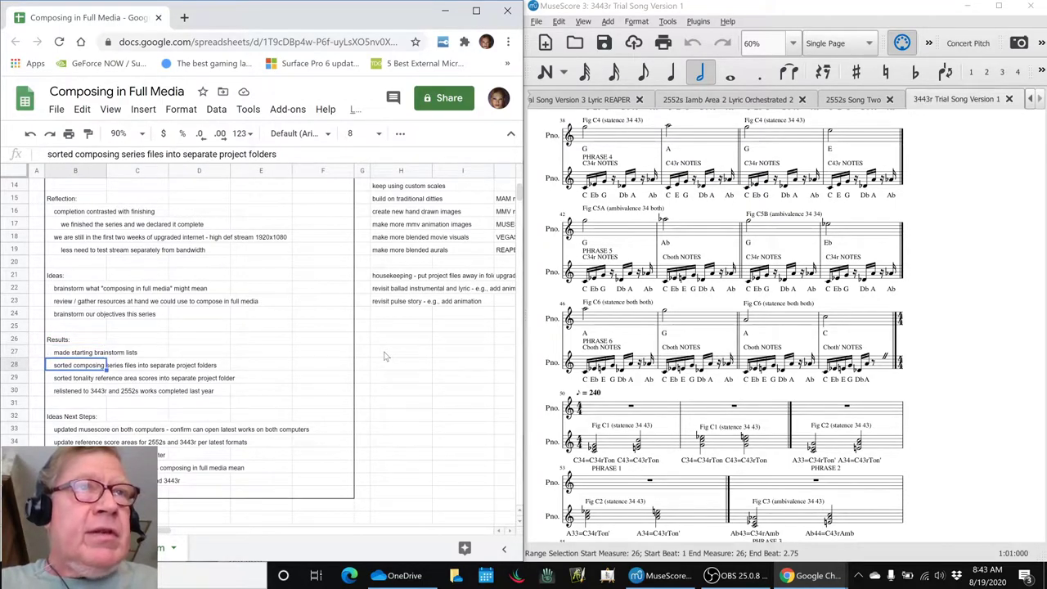
key("alt+Tab")
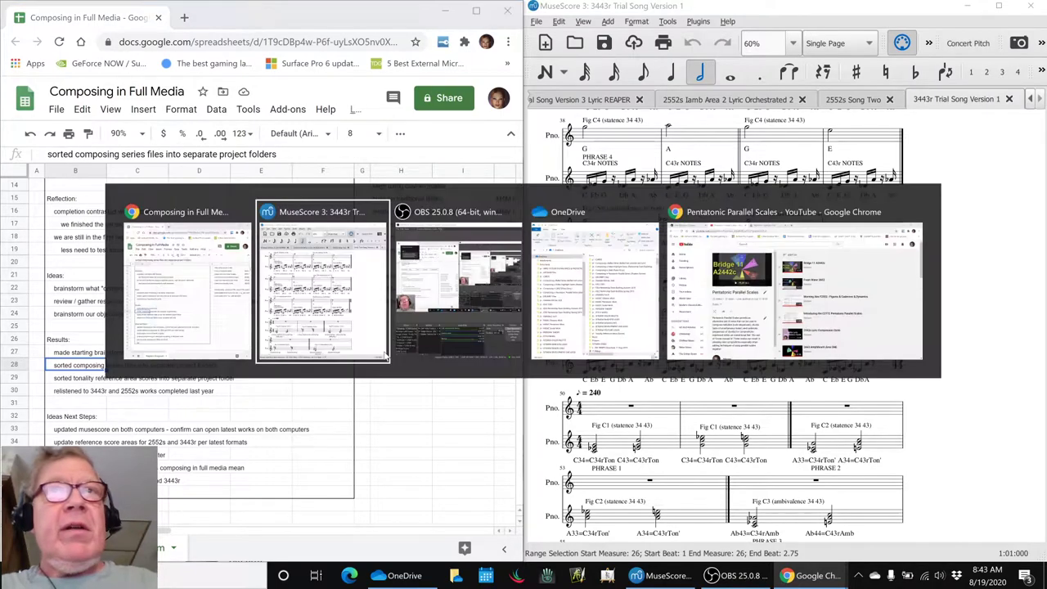
Look over the Video Highlight Series, Composing in 2662, and Pentatonic Parallel Series folders in OneDrive
key("alt+Tab")
key("alt+Tab")
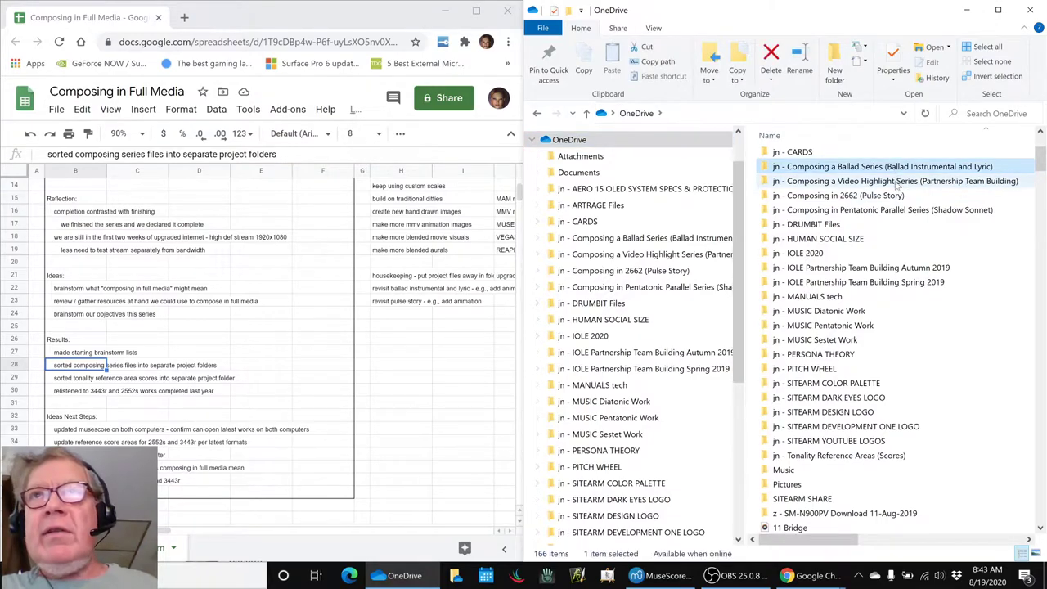
left_click(898, 185)
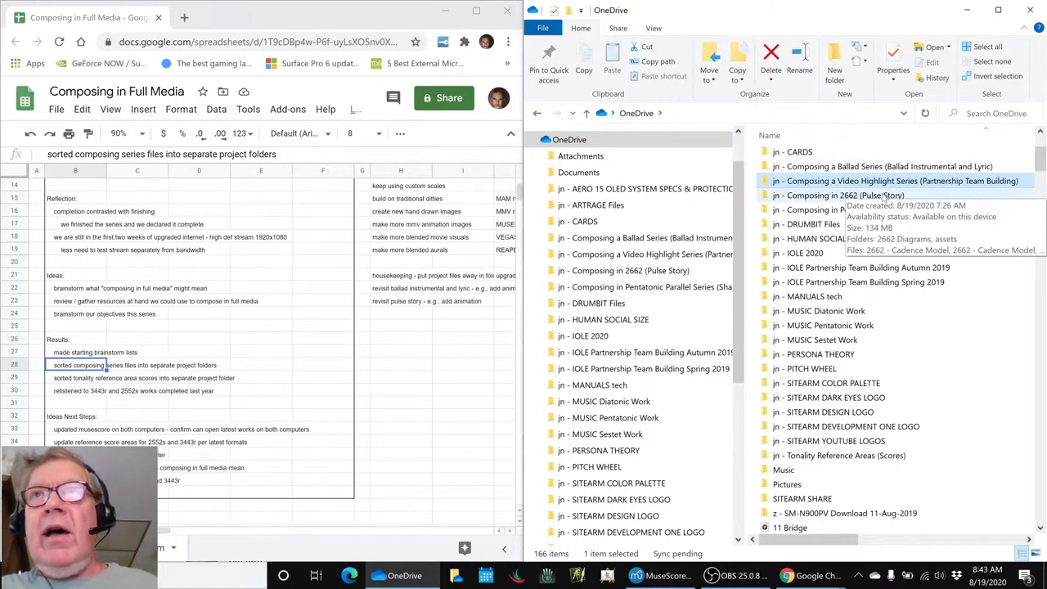
left_click(884, 197)
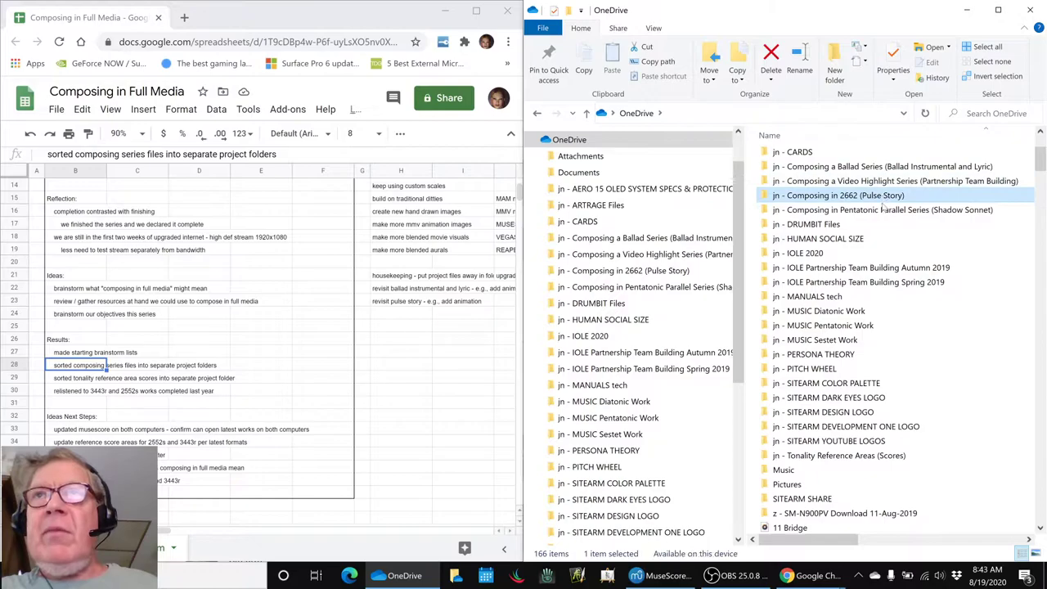
left_click(883, 211)
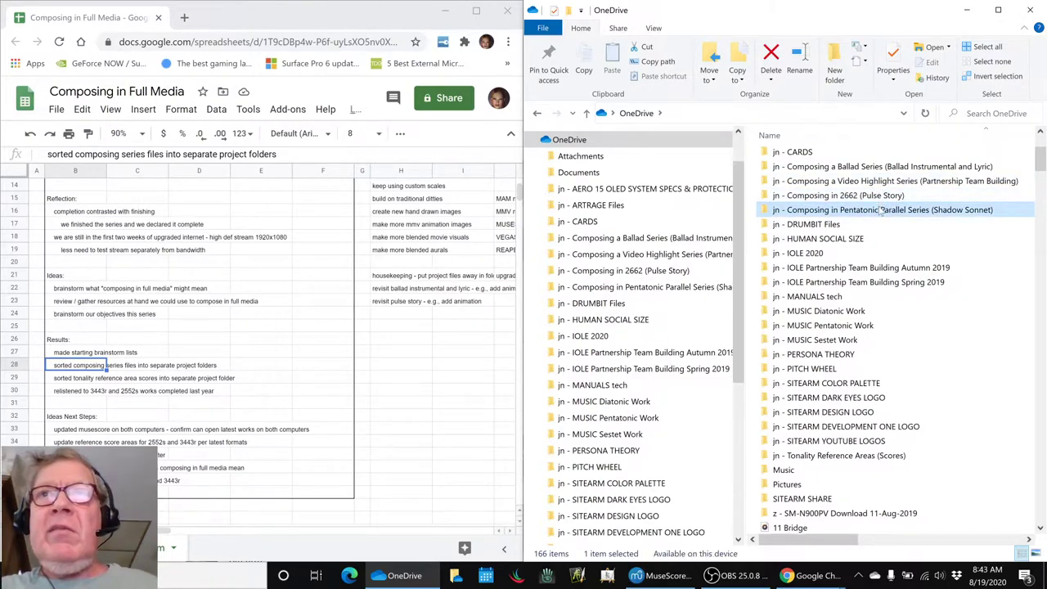
Open the Tonality Reference Areas (Scores) folder and select the 2552s Tonality Work Area file
left_click(869, 460)
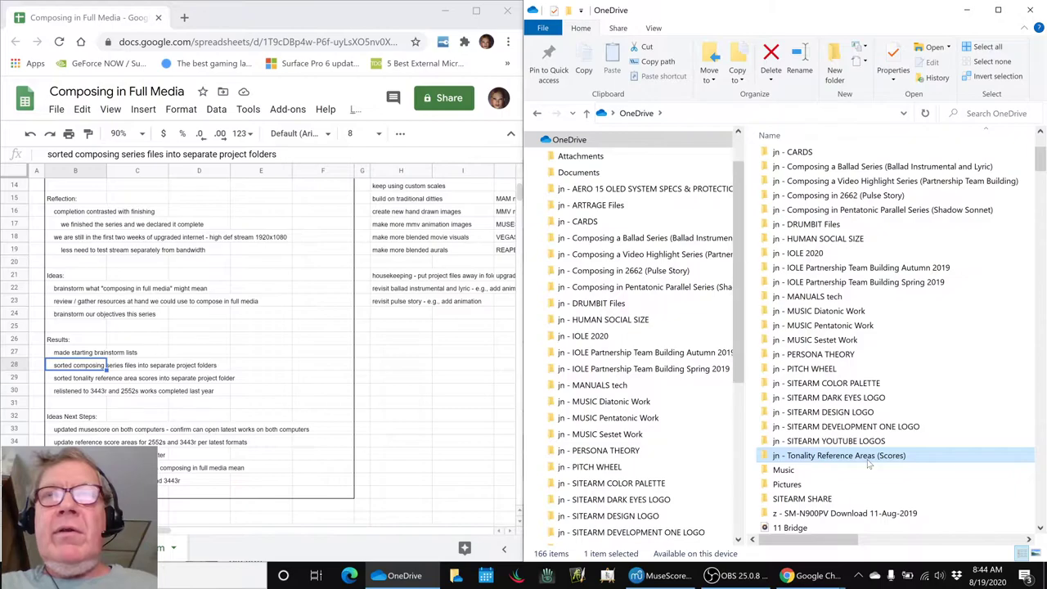
double_click(869, 461)
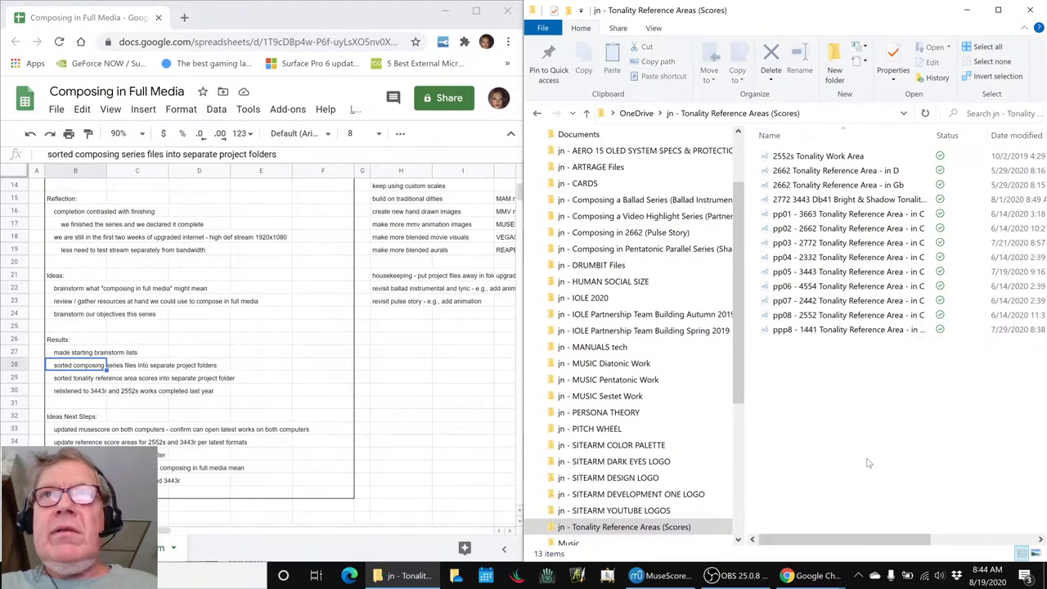
left_click(795, 157)
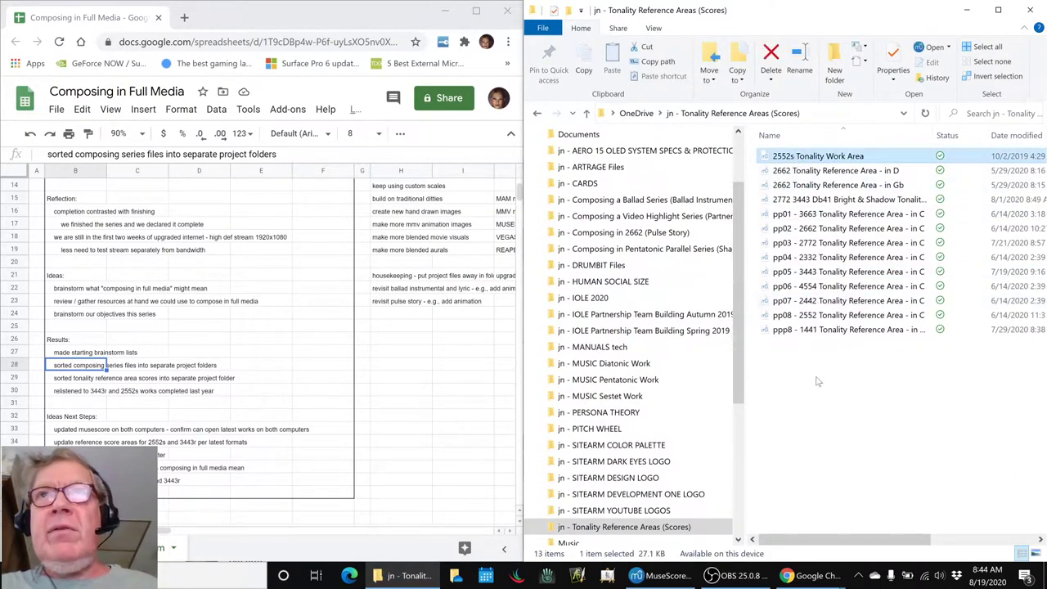
key("alt")
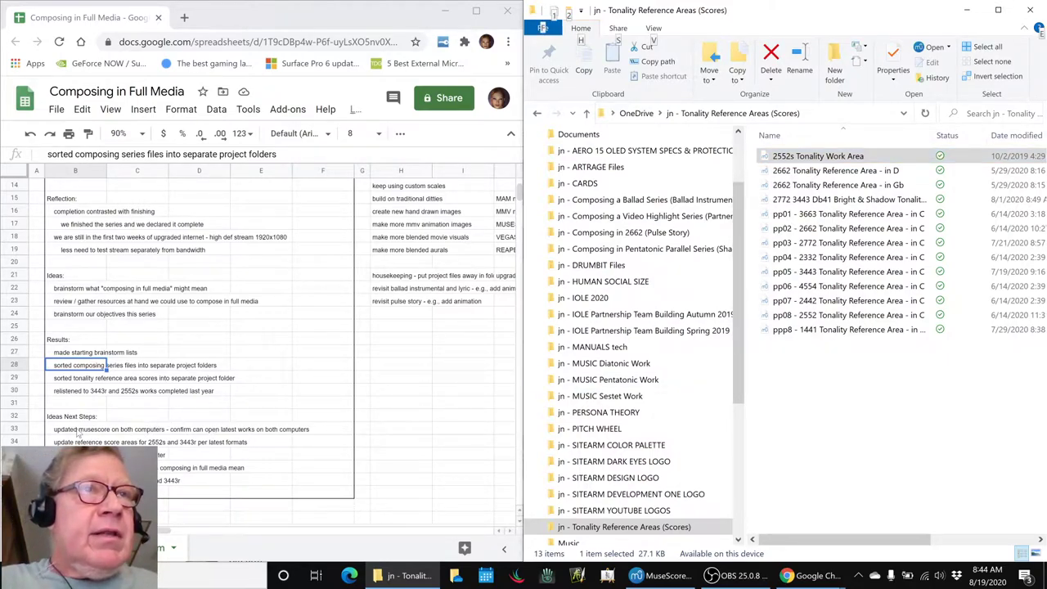
left_click(77, 431)
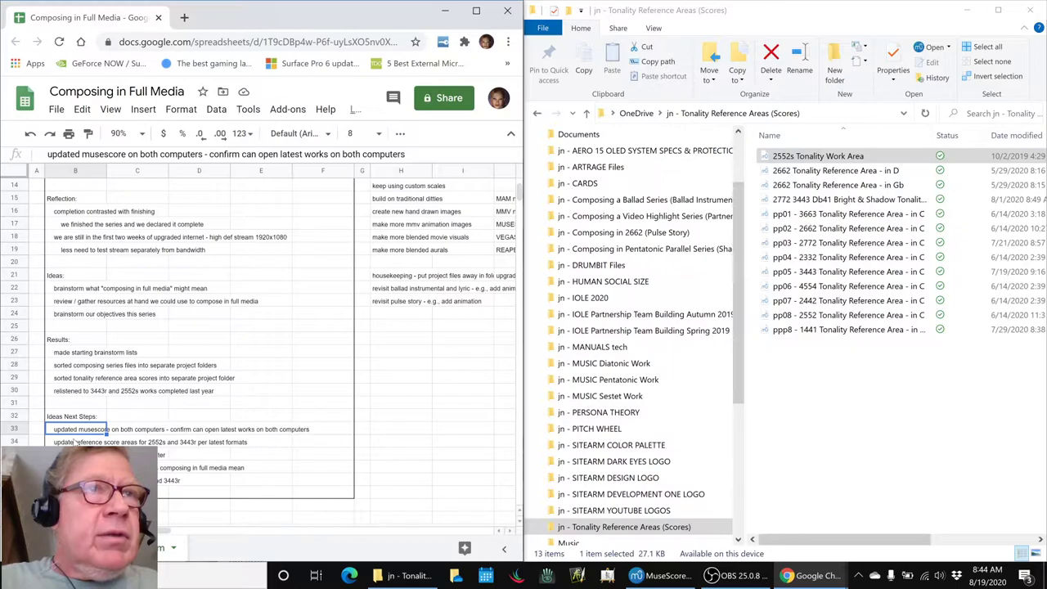
key("Down")
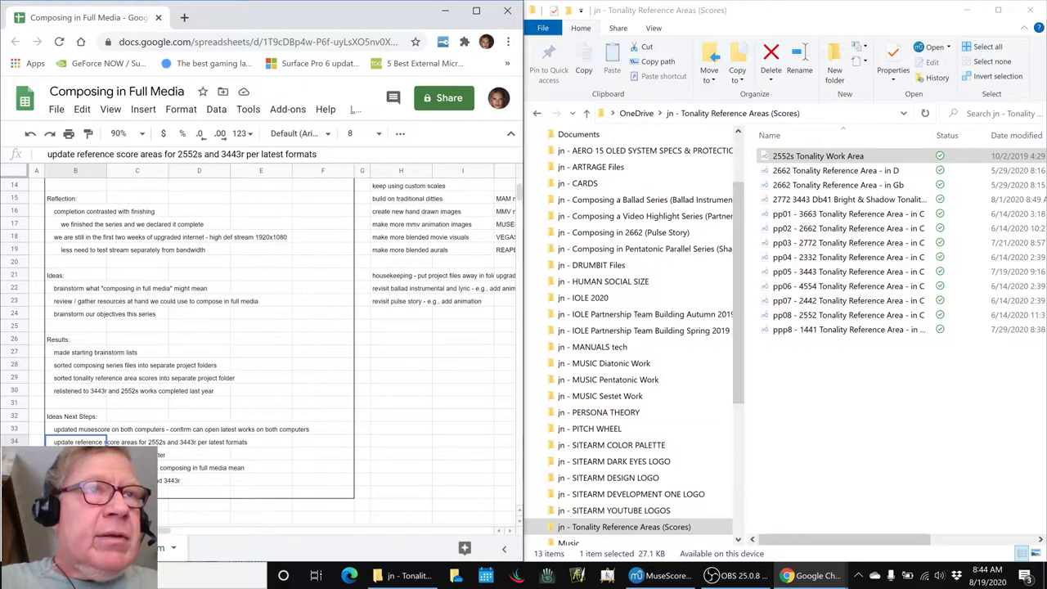
key("Down")
key("Down")
key("Down")
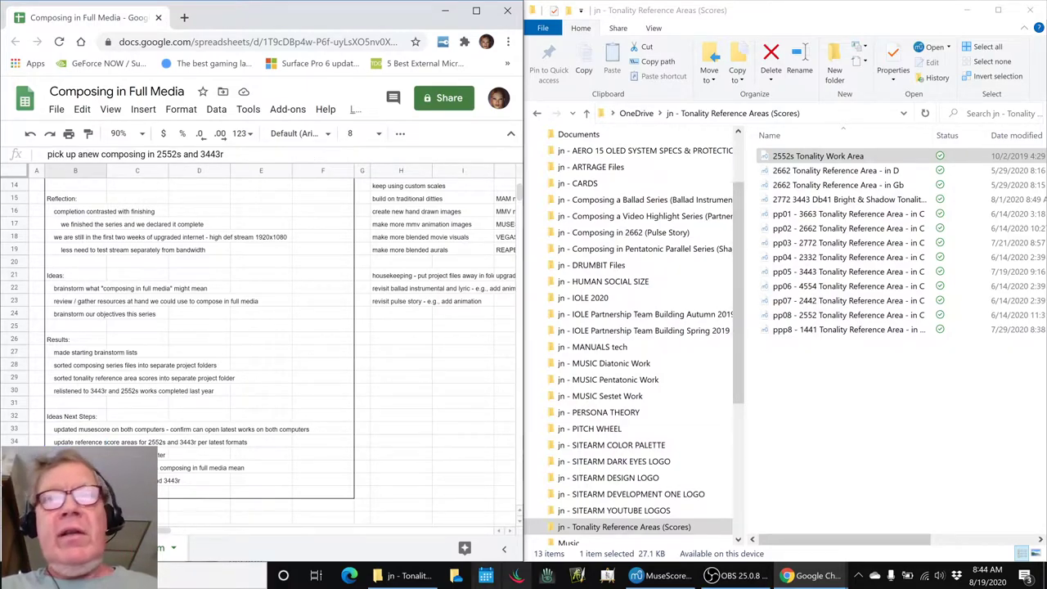
mouse_move(661, 575)
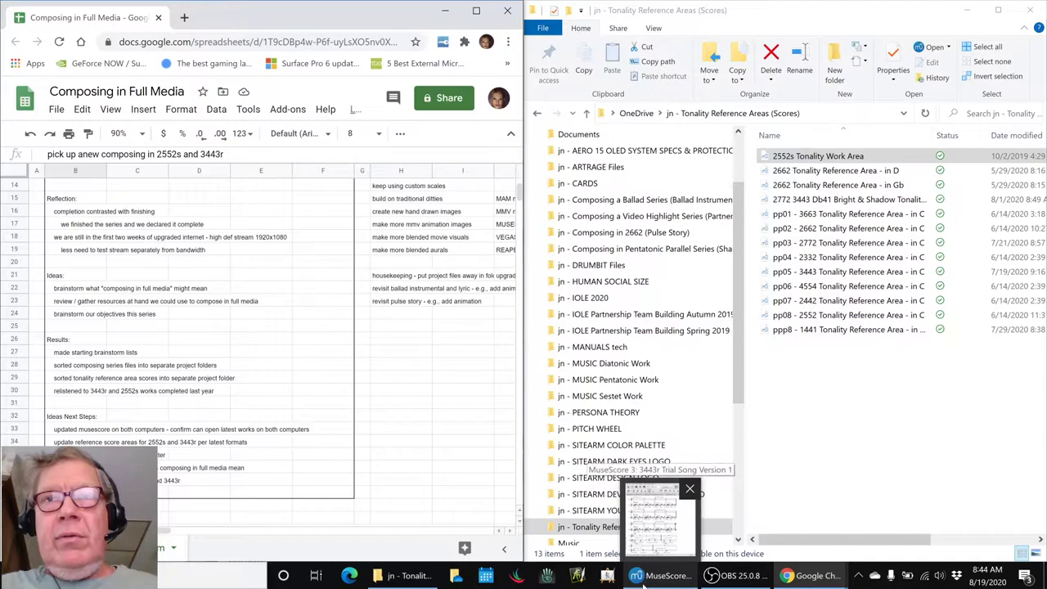
Play the opening measures of 3443r Trial Song Version 3 Lyric REAPER, then stop
left_click(644, 580)
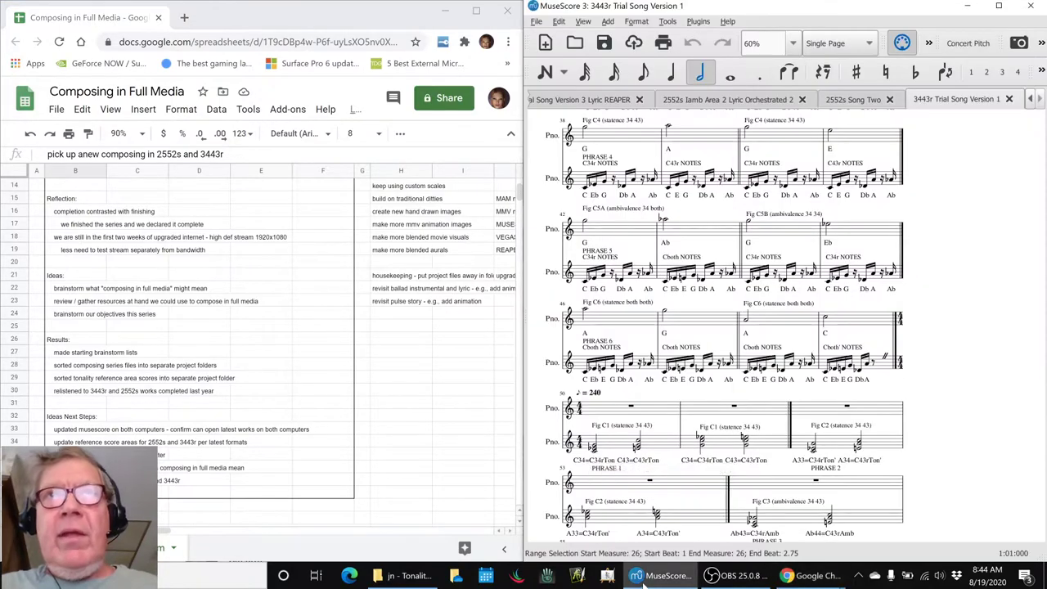
left_click(608, 106)
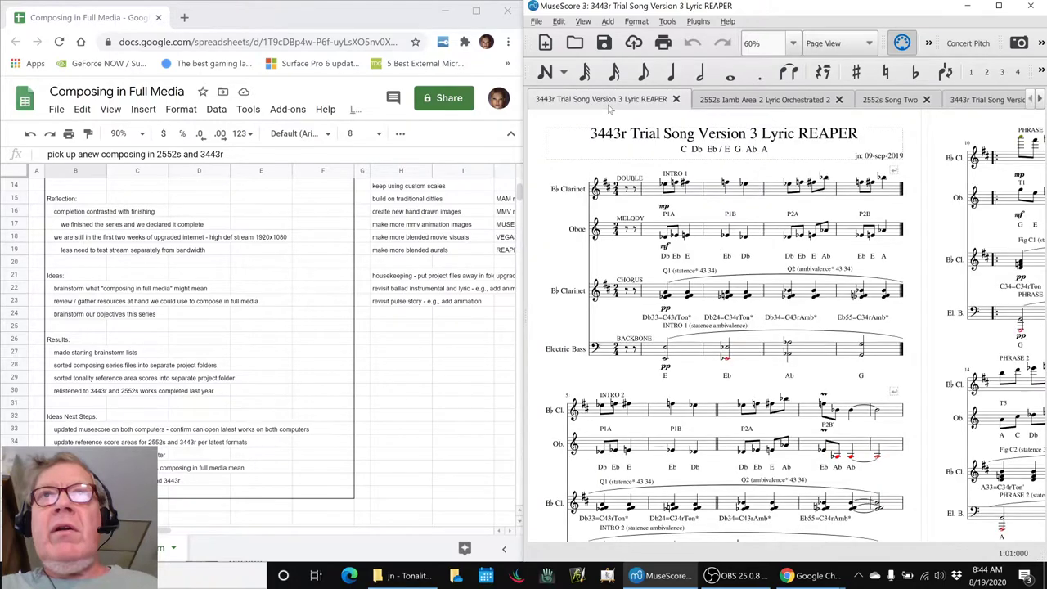
left_click(651, 194)
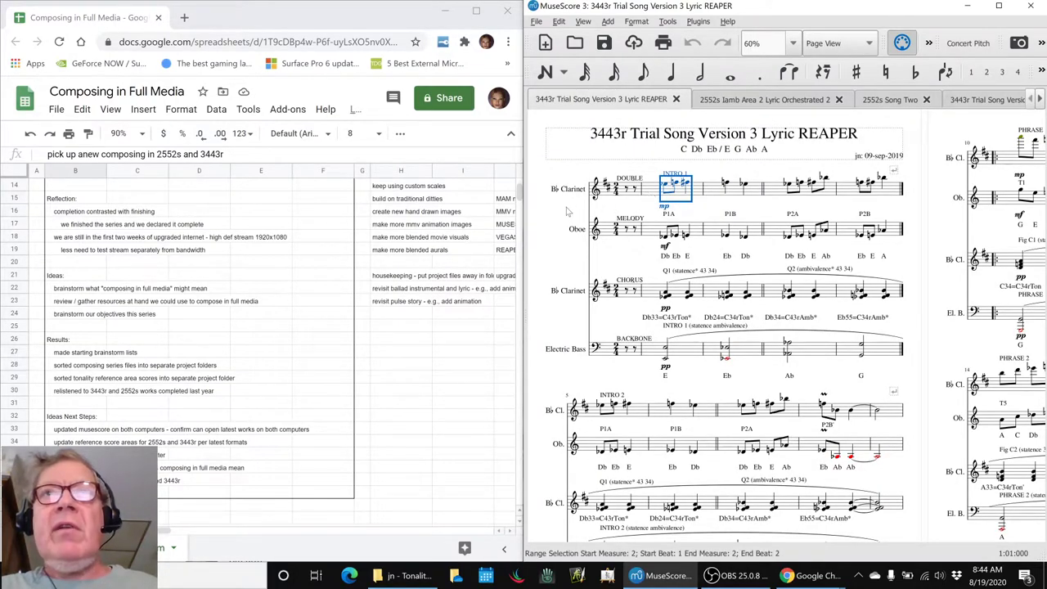
key("Escape")
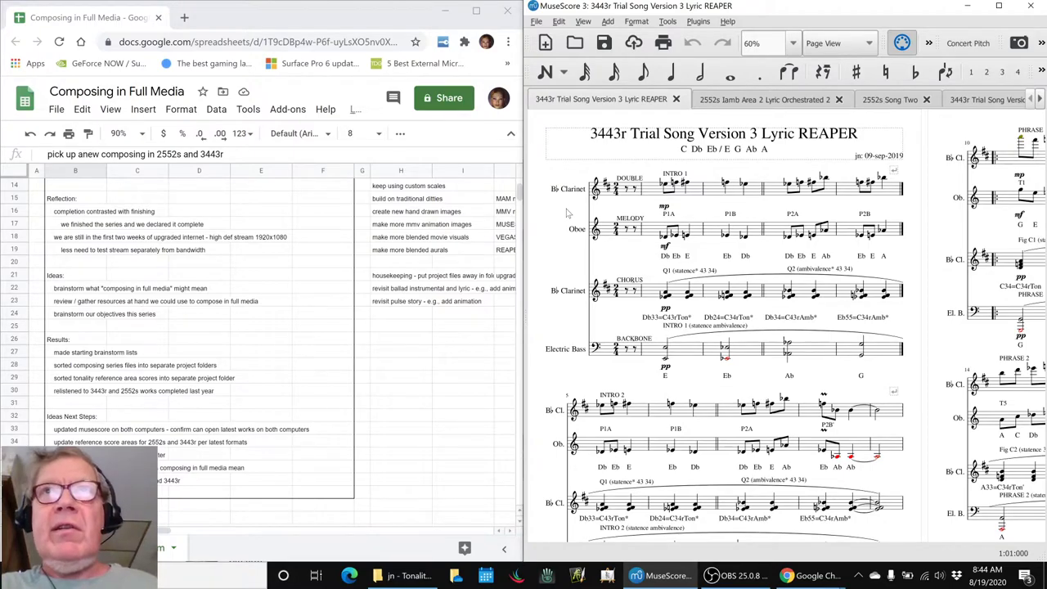
key("space")
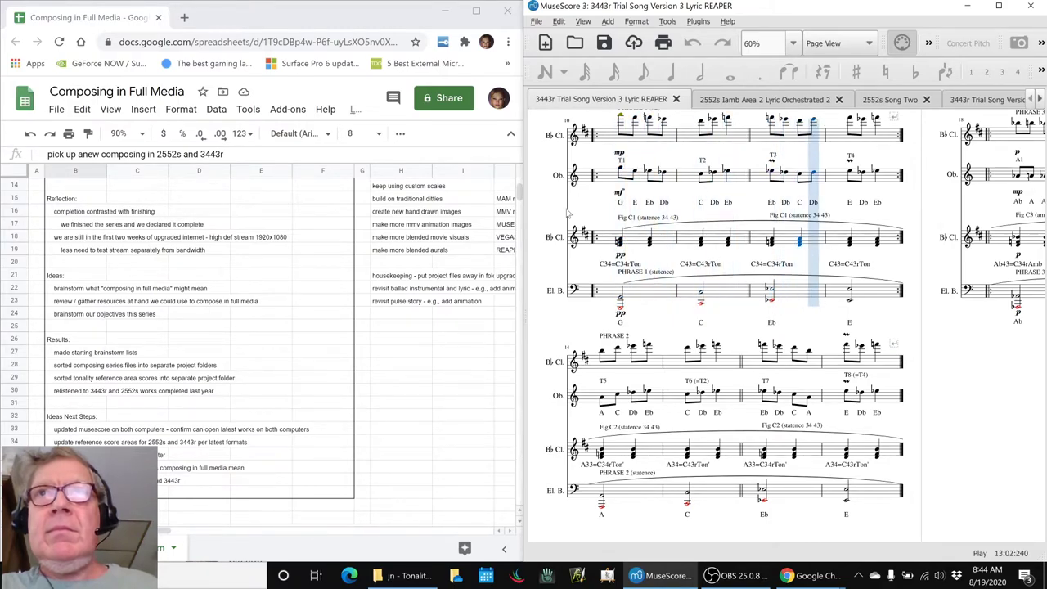
key("space")
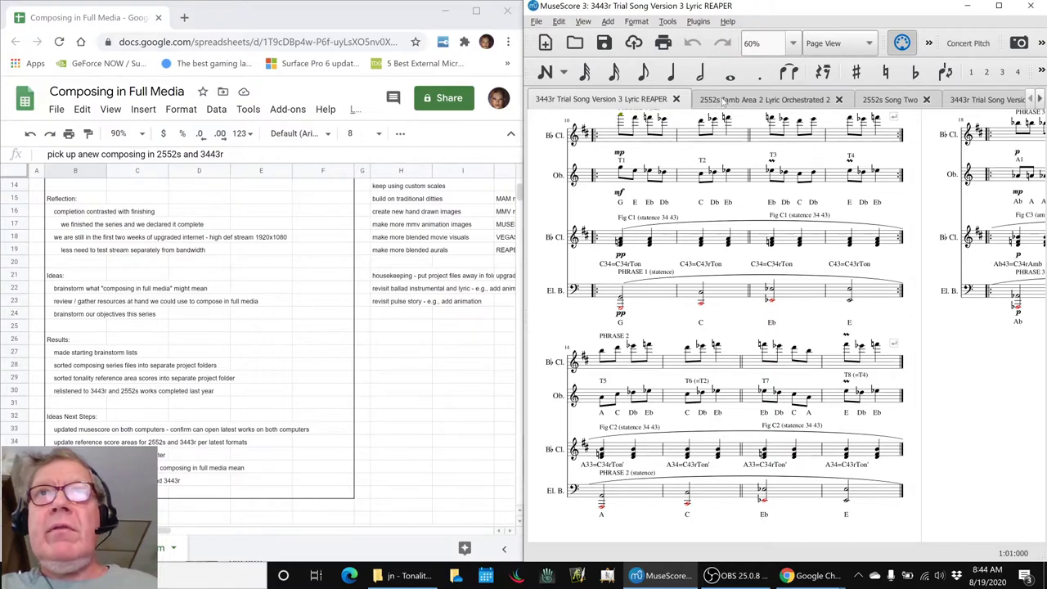
Play 2552s Iamb Area 2 Lyric Orchestrated 2 from Alto measure 2, then stop
left_click(722, 99)
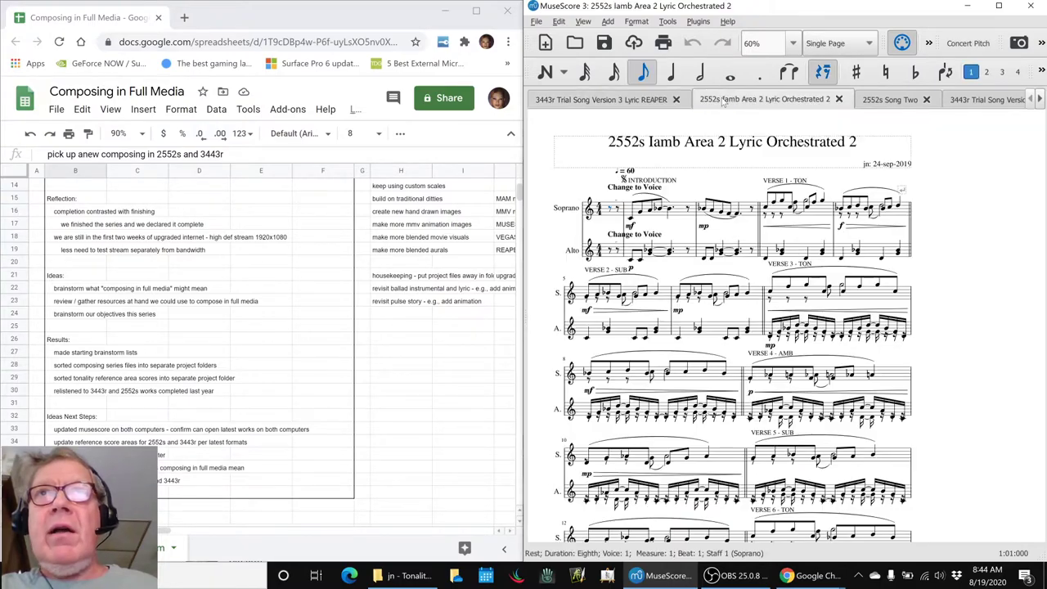
left_click(664, 255)
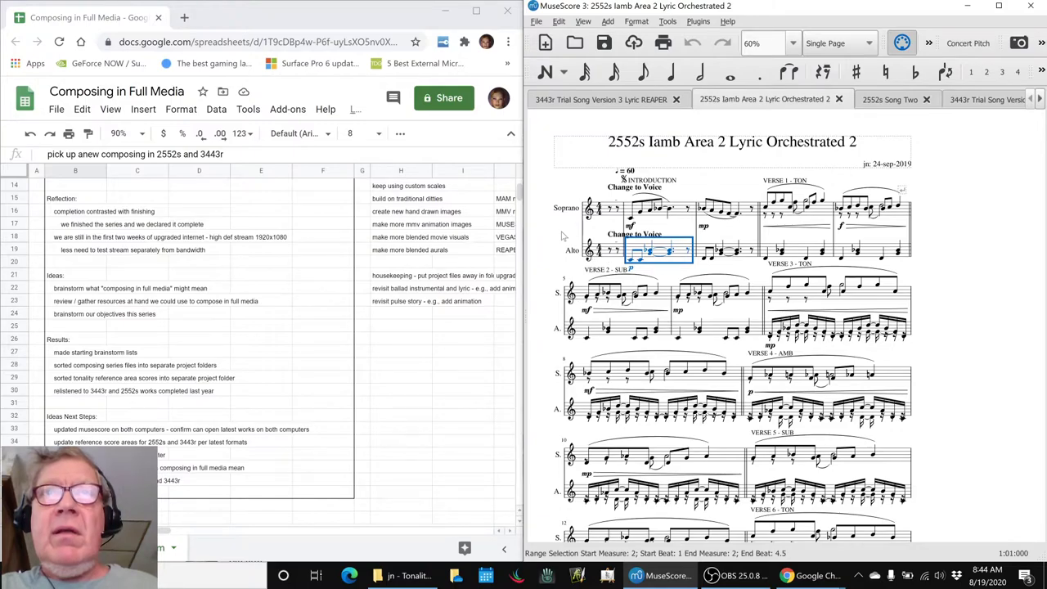
key("space")
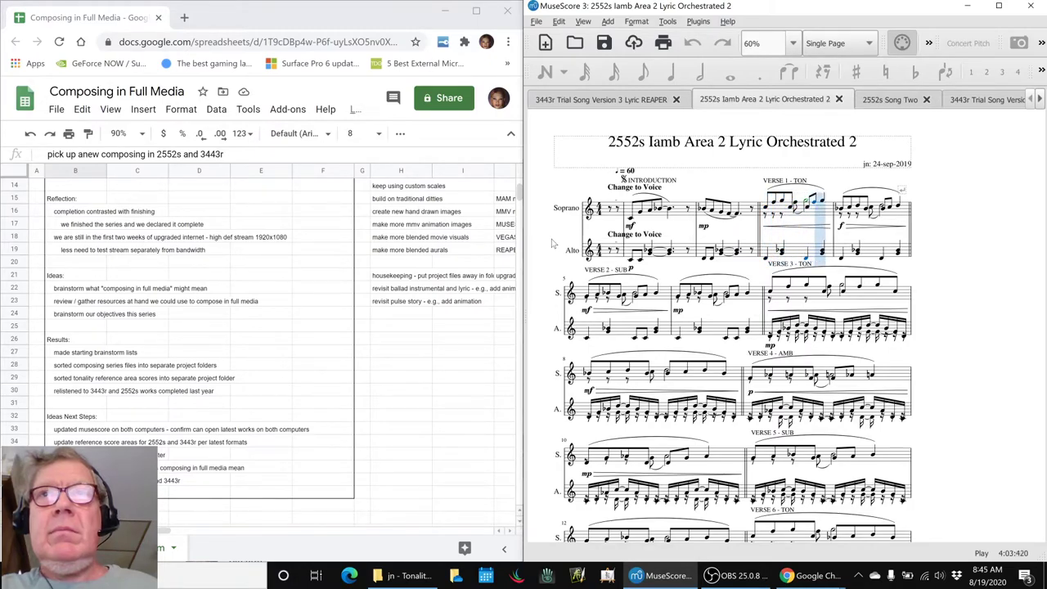
key("space")
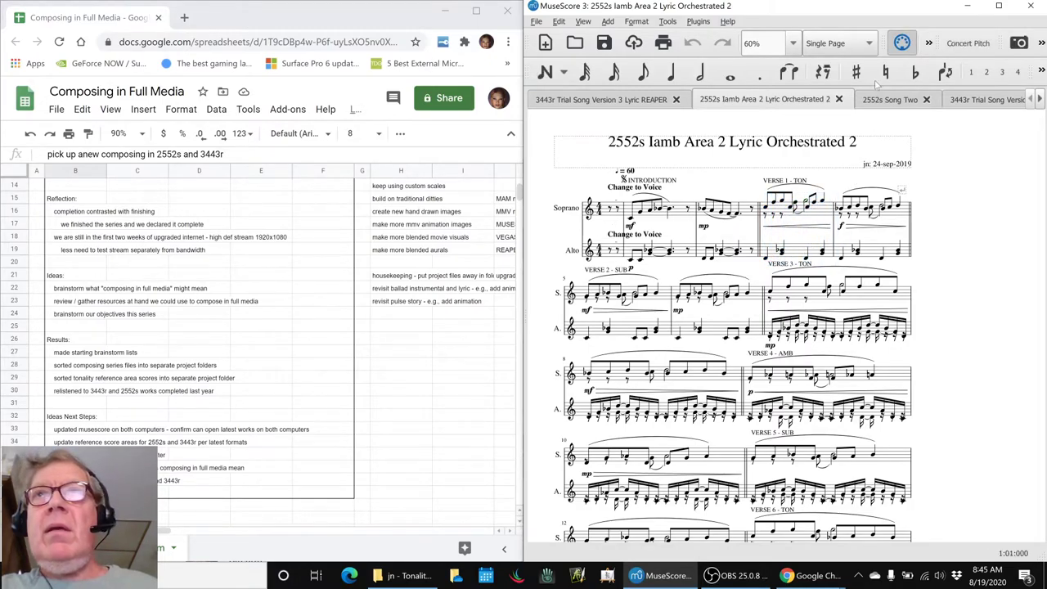
Play 2552s Song Two from measure 2 through its melody fragments near measure 17, then stop
left_click(875, 100)
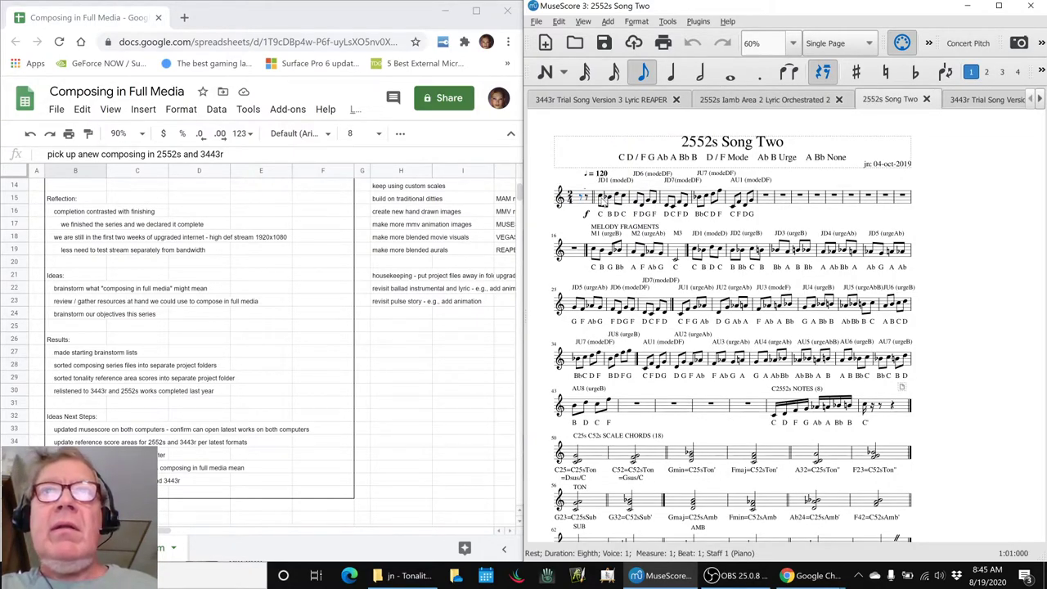
left_click(603, 199)
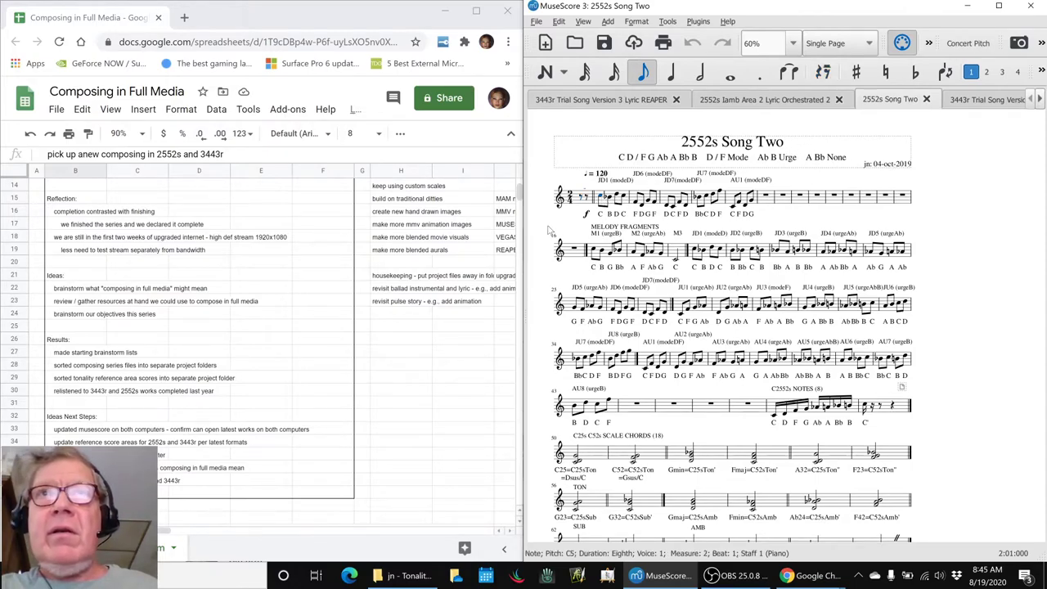
key("space")
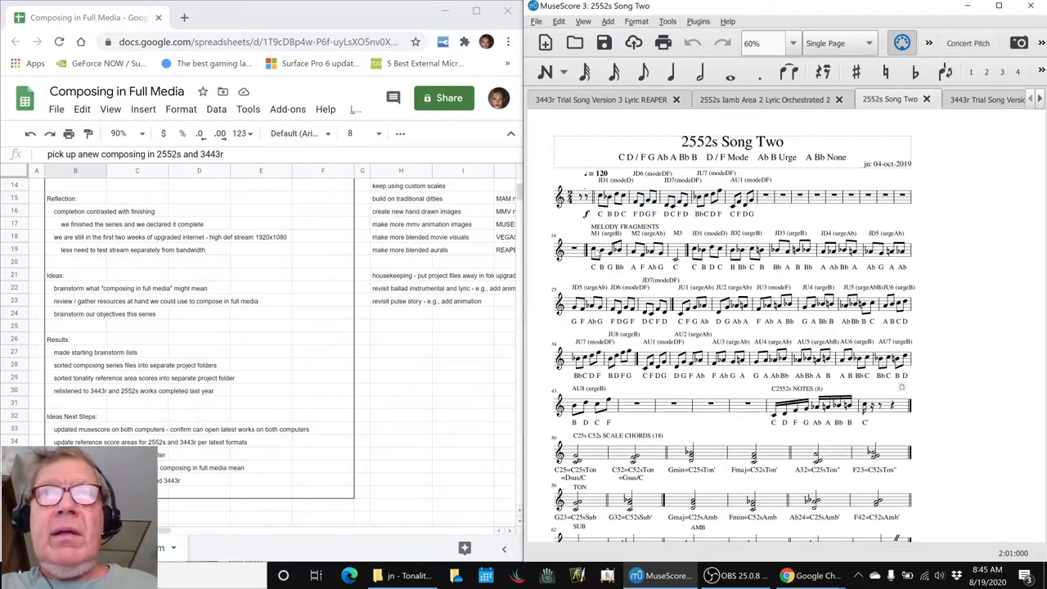
key("space")
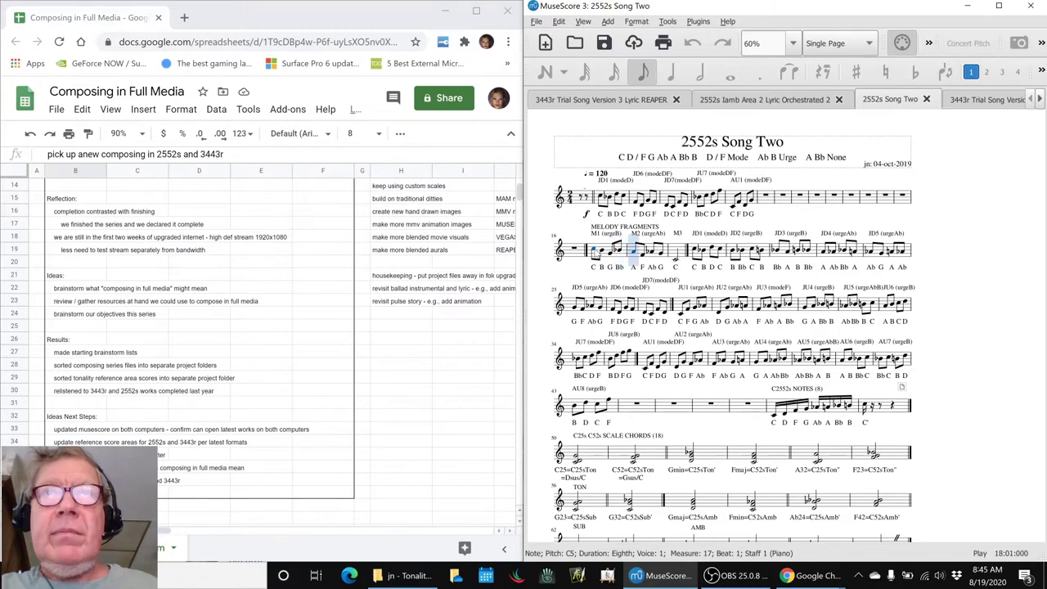
key("space")
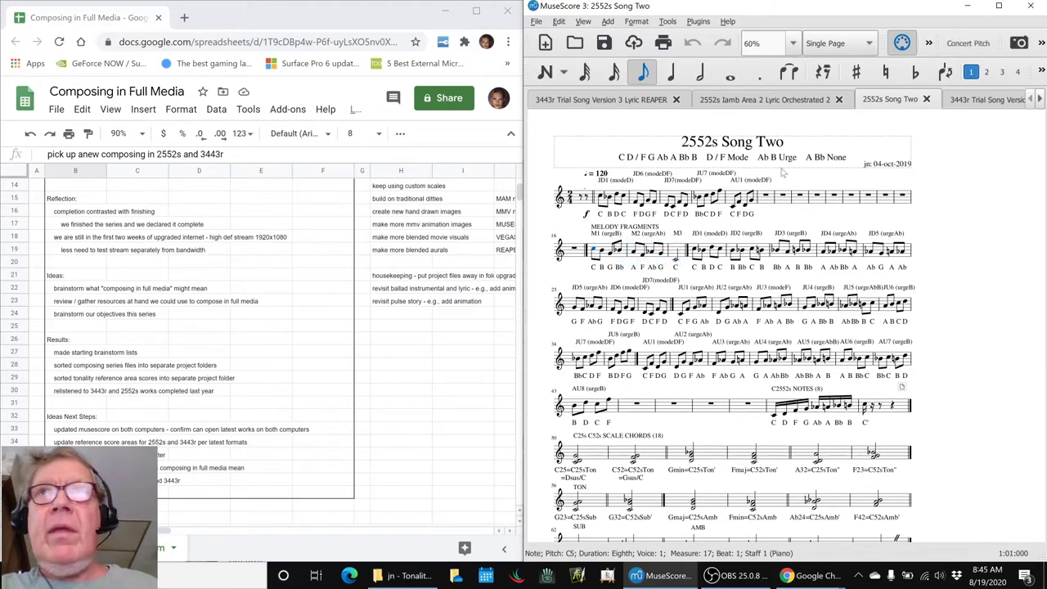
Play 3443r Trial Song Version 1 from measure 38, stop it, and bring OBS forward
left_click(990, 100)
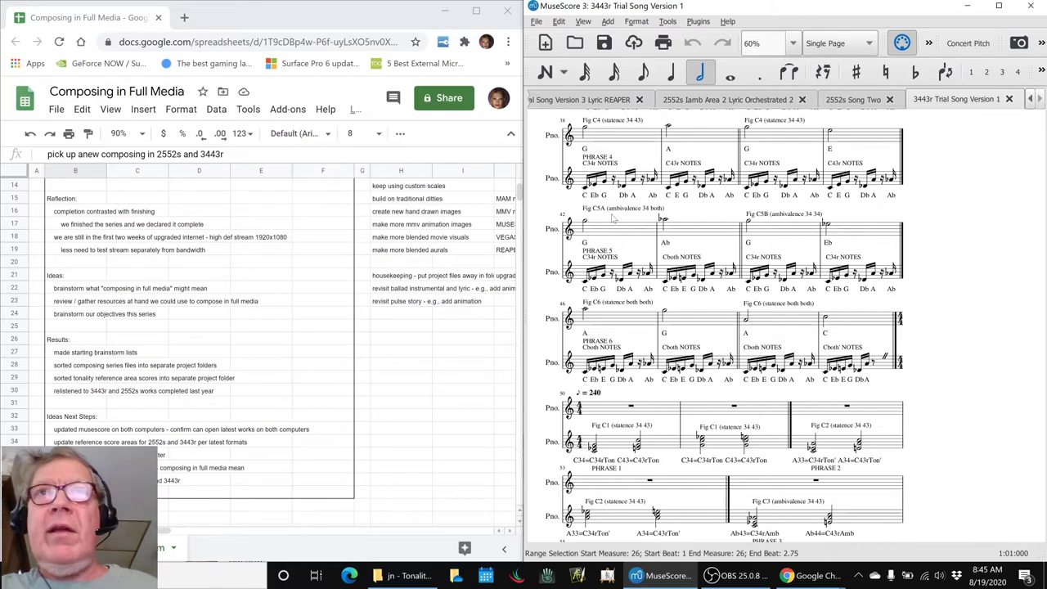
left_click(586, 192)
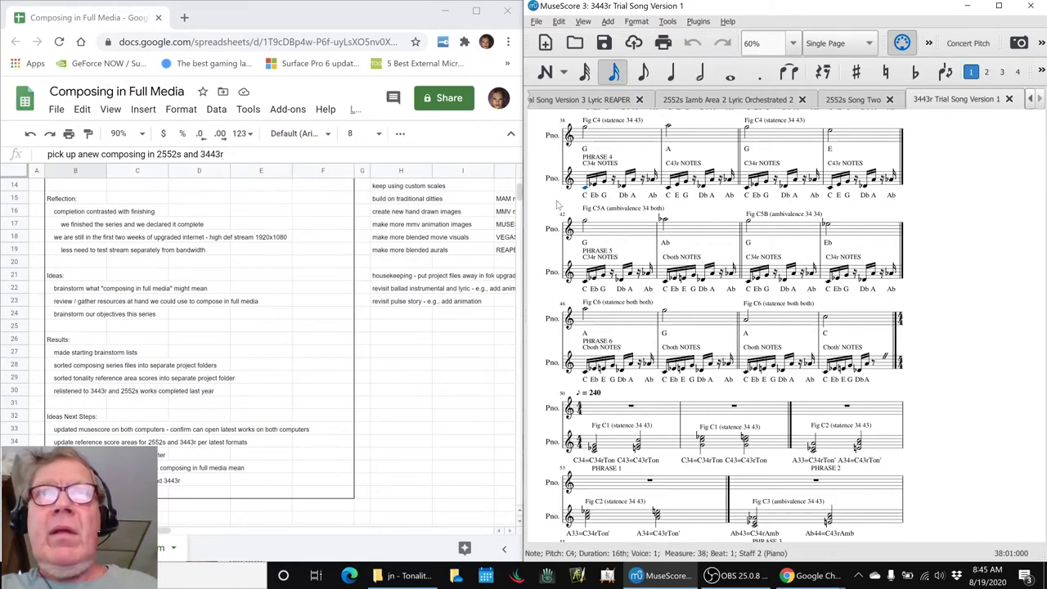
key("Escape")
key("space")
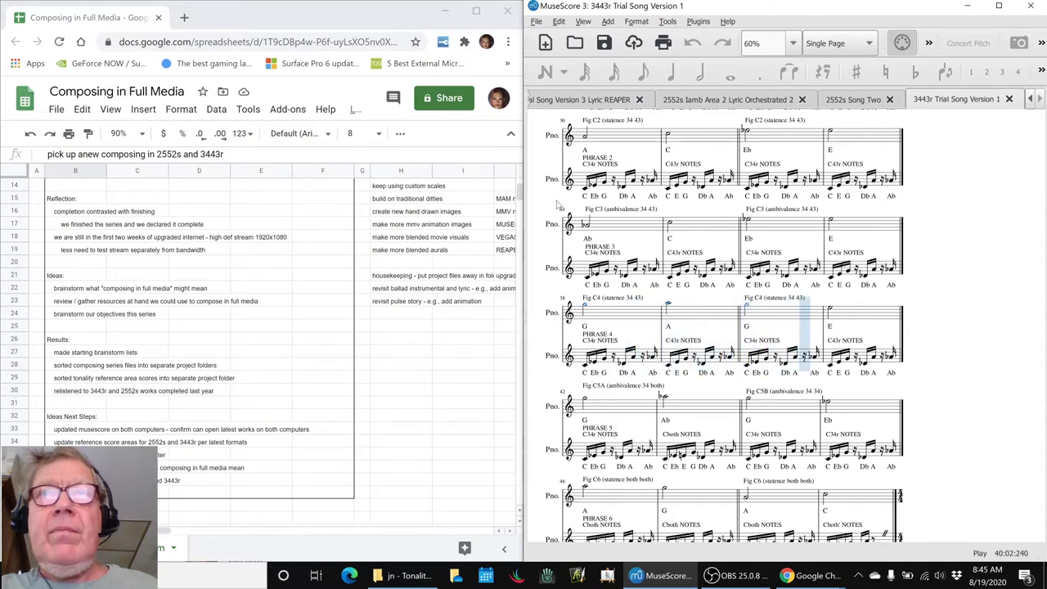
key("space")
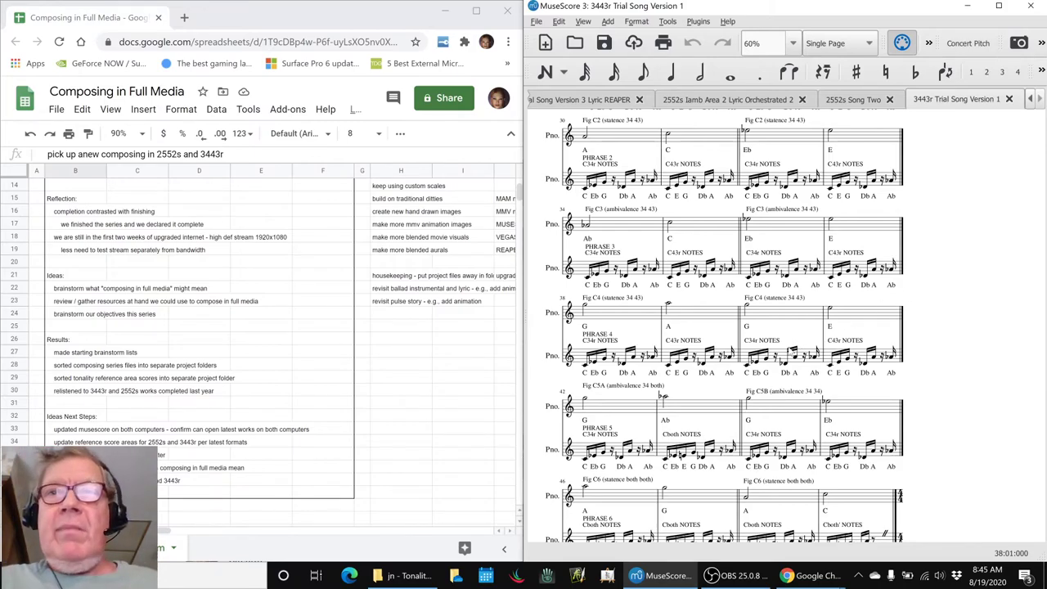
left_click(738, 575)
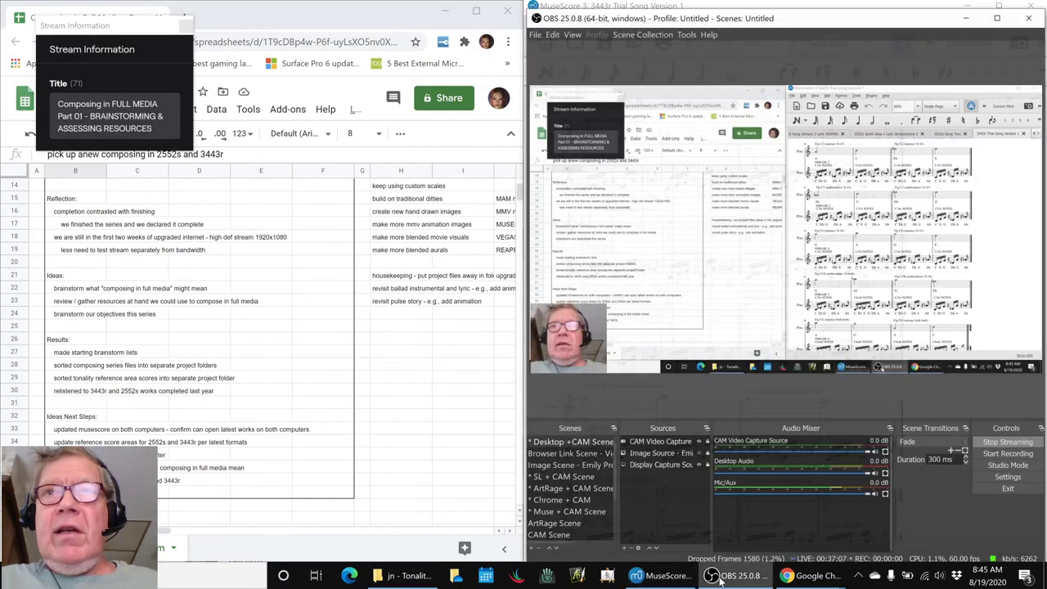